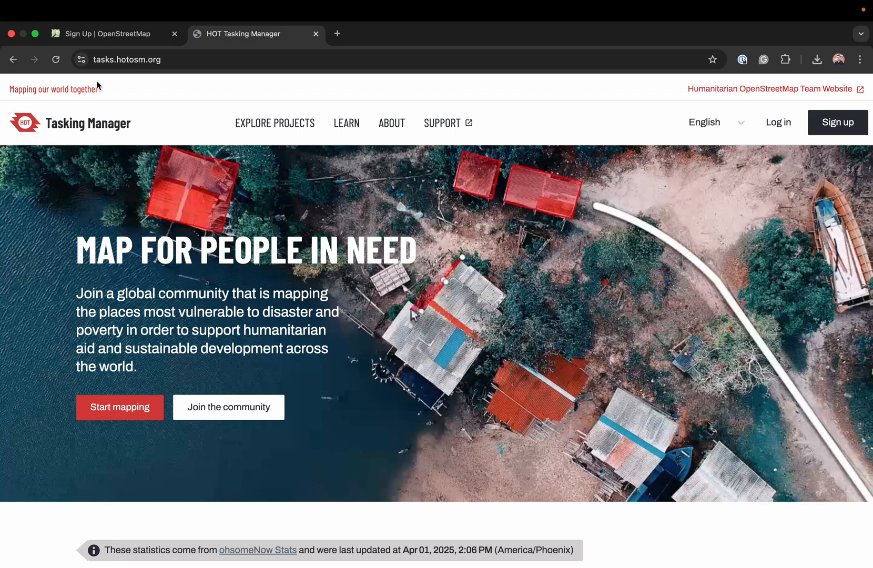
Switch to the OpenStreetMap site and log in with the existing account.
click(133, 38)
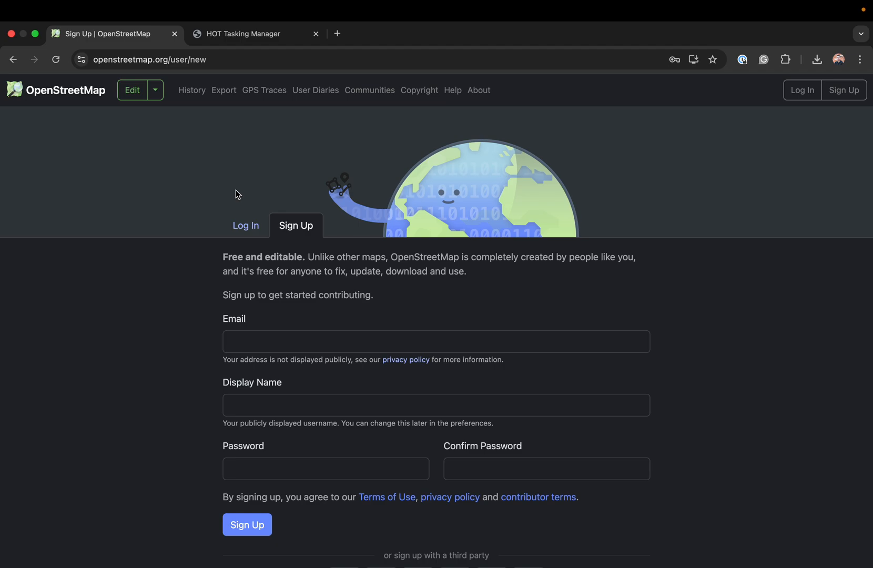
click(803, 91)
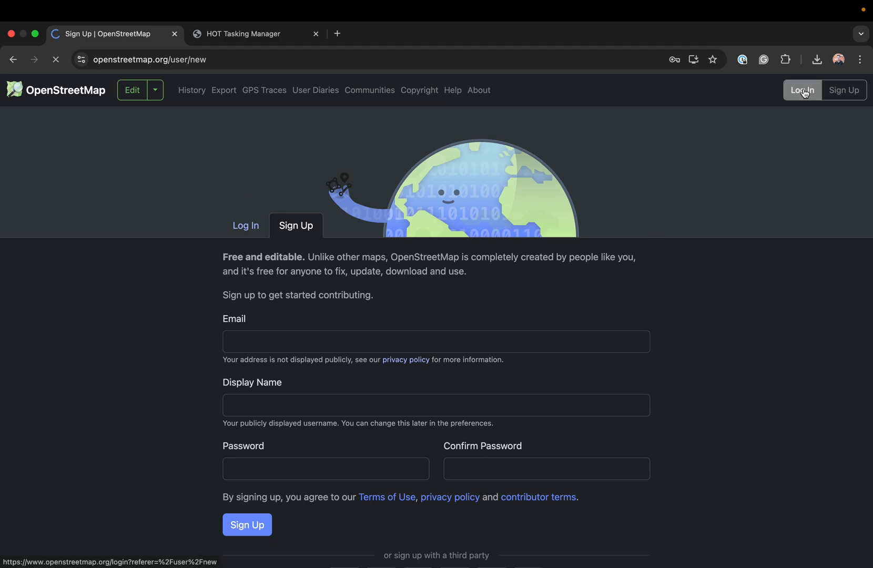
click(246, 390)
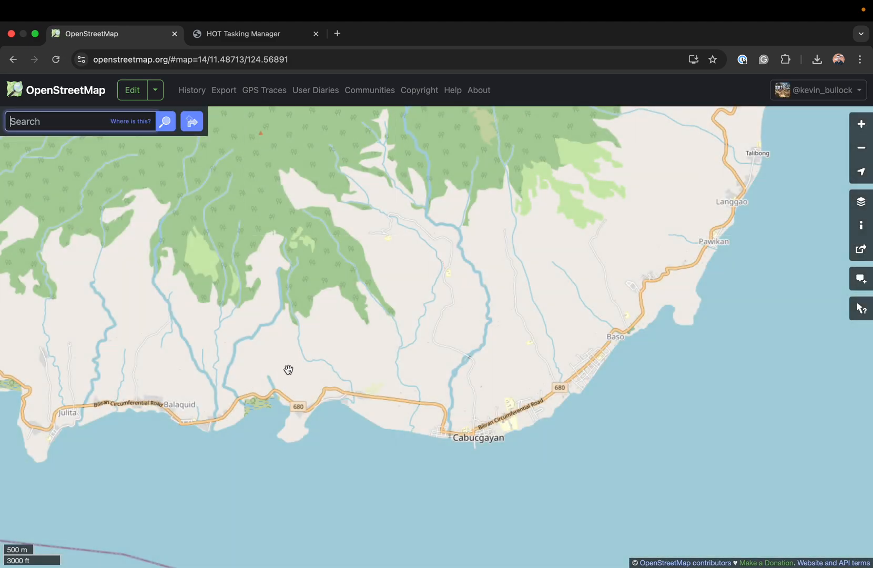
Look over the OpenStreetMap map from the Cabucgayan coast out to the whole of Southeast Asia.
scroll(288, 368, down, 2)
scroll(289, 369, down, 8)
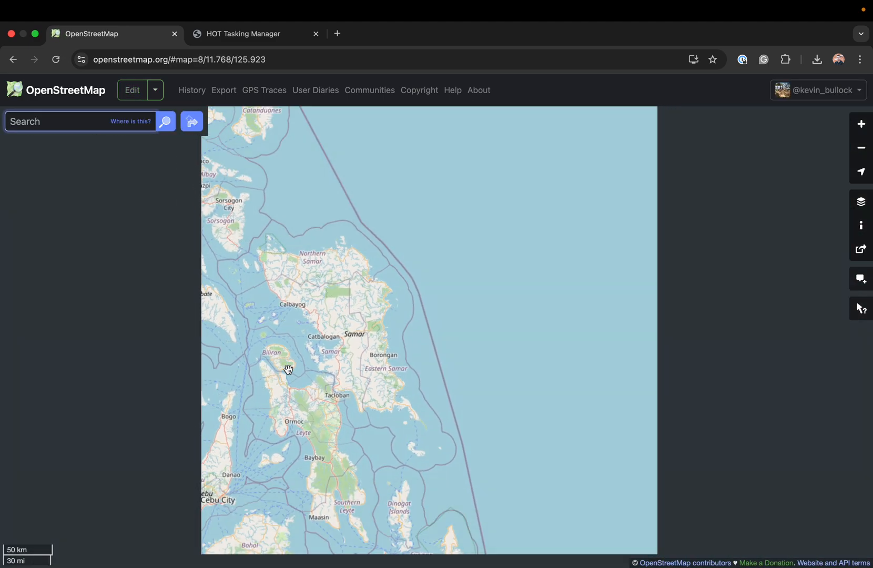
drag(288, 369, 525, 271)
scroll(524, 271, down, 4)
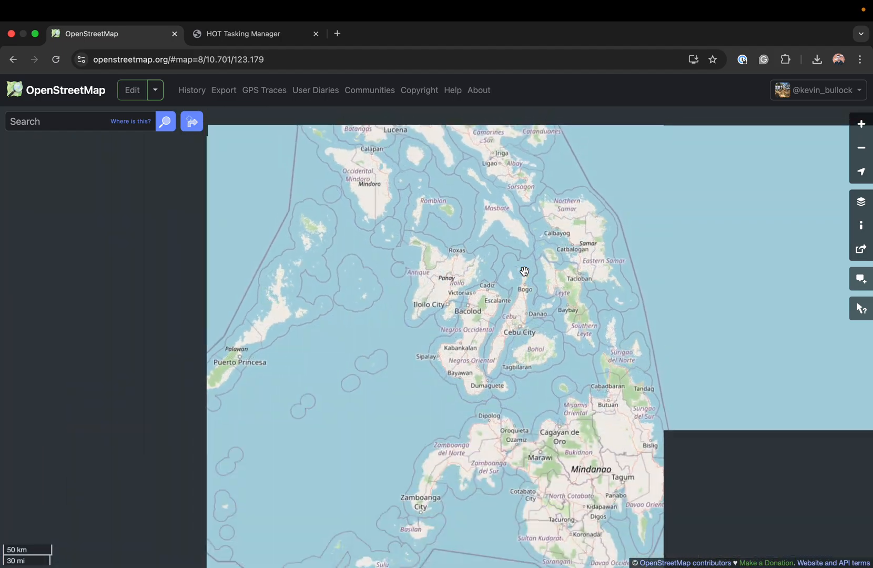
scroll(524, 271, down, 3)
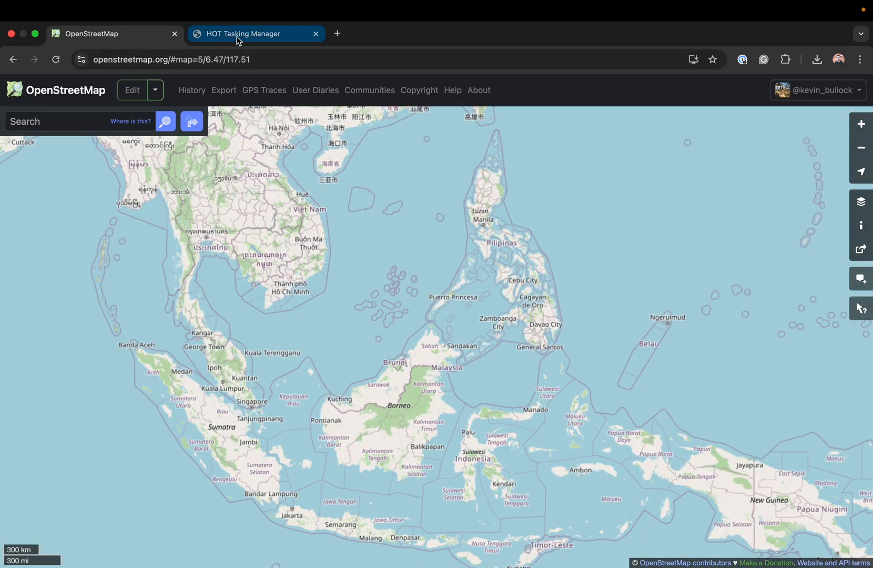
From the HOT Tasking Manager, visit the Humanitarian OpenStreetMap Team website, look over its home page and close it.
click(237, 37)
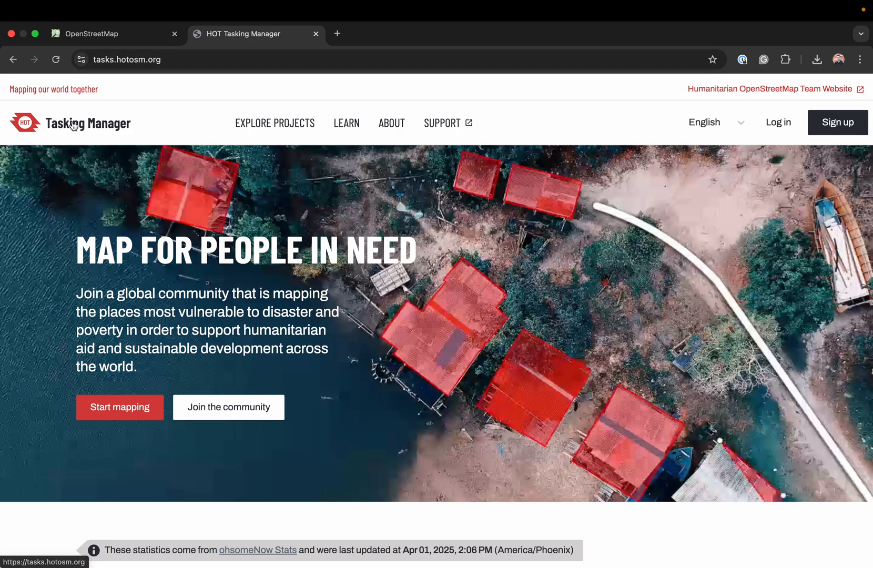
click(708, 88)
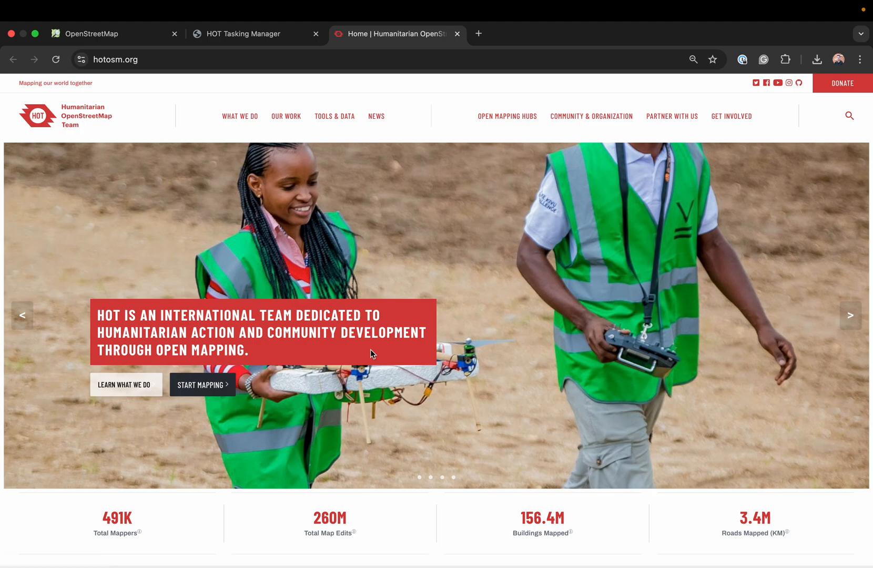
scroll(370, 349, down, 5)
scroll(371, 349, up, 5)
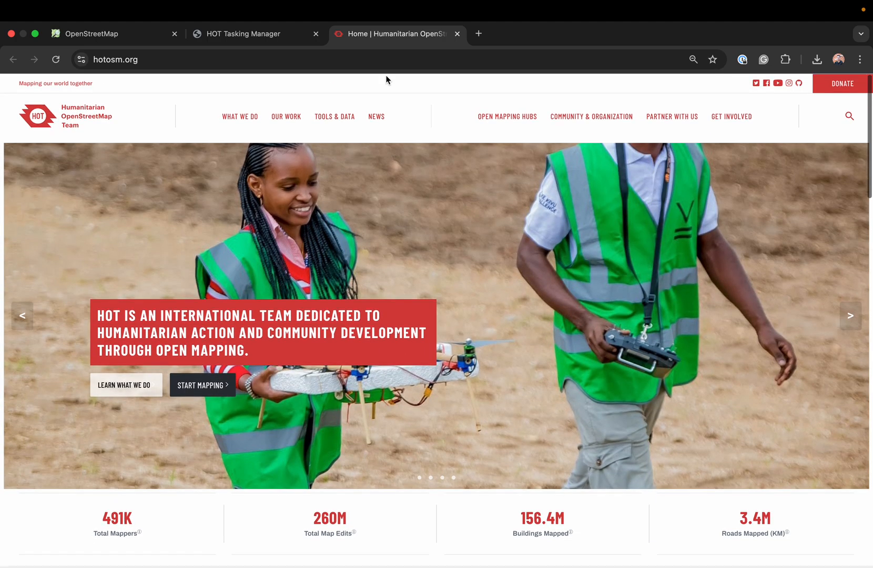
click(262, 44)
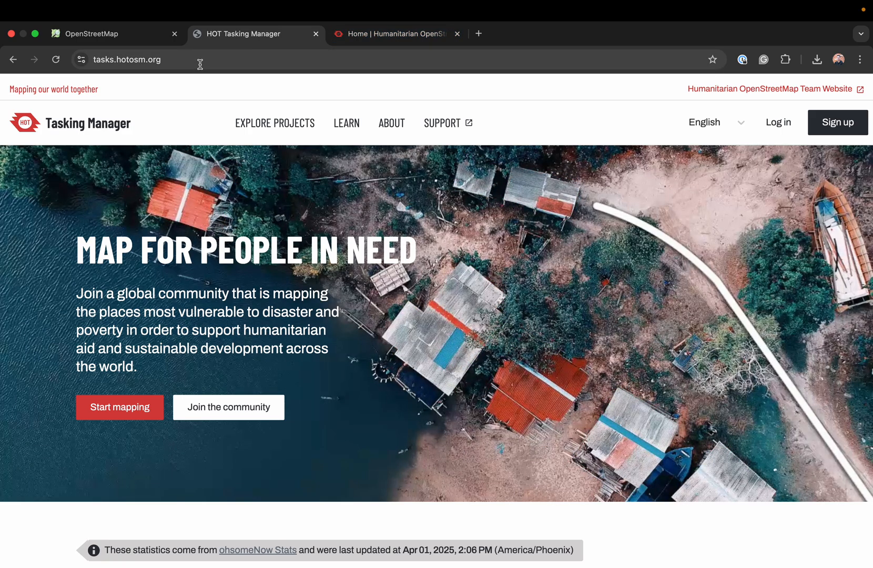
click(457, 34)
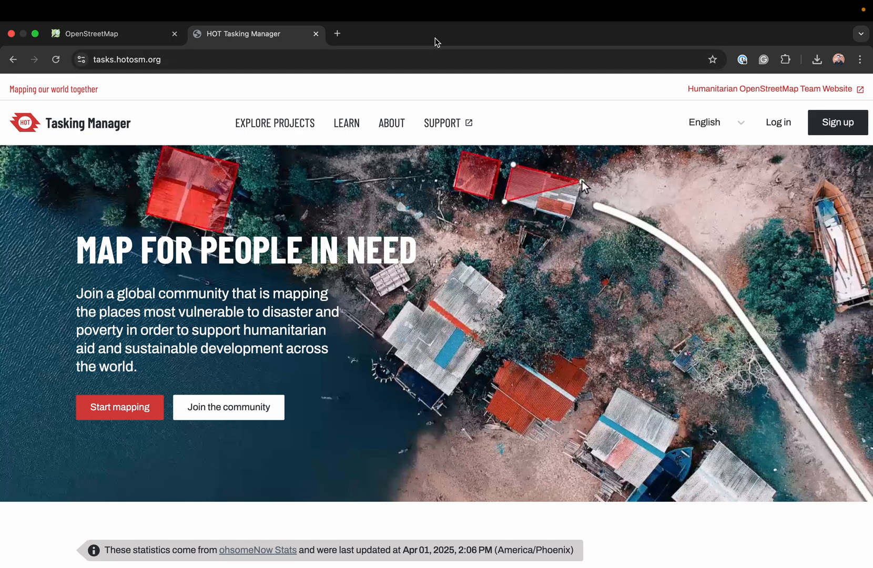
Log in to the Tasking Manager and open the list of projects to explore.
click(772, 124)
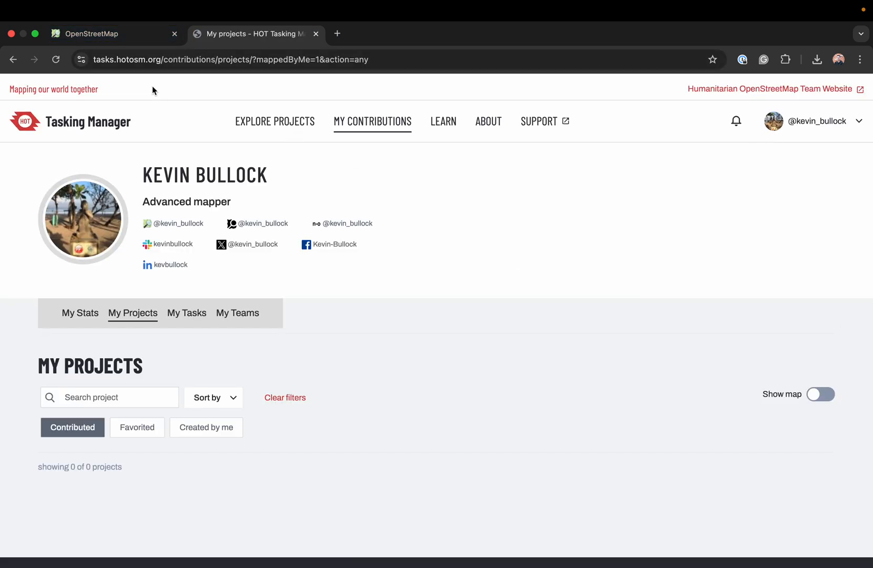
click(276, 122)
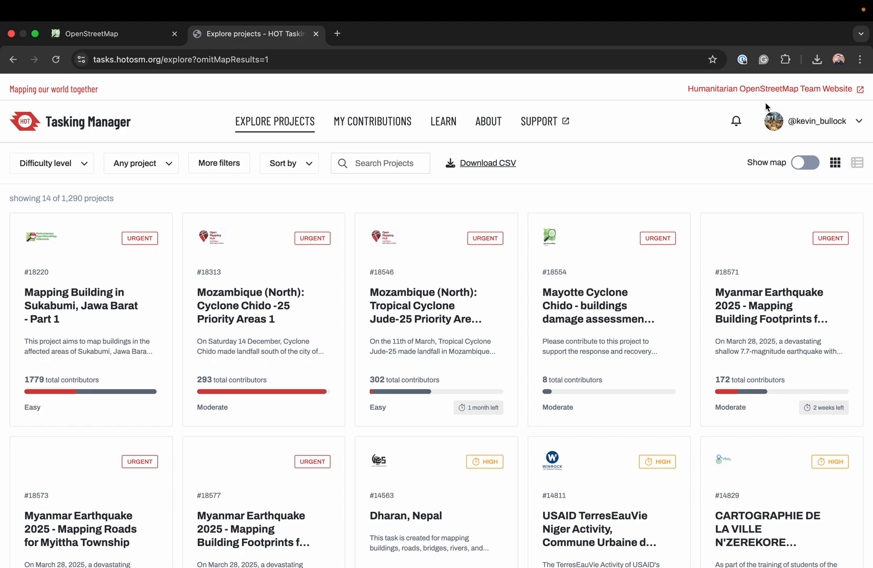
Browse the first page of project cards, examining their urgency, contributors, progress and difficulty.
scroll(646, 204, down, 3)
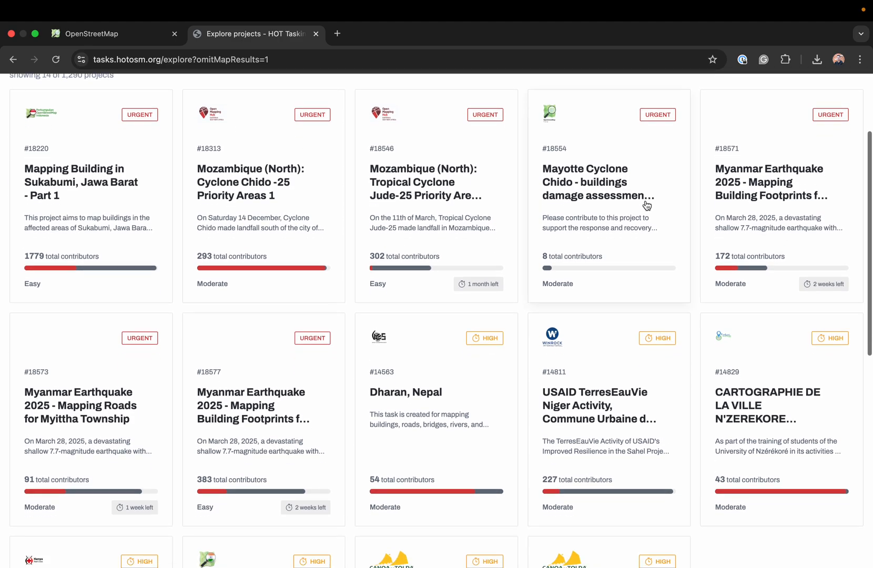
scroll(647, 205, down, 9)
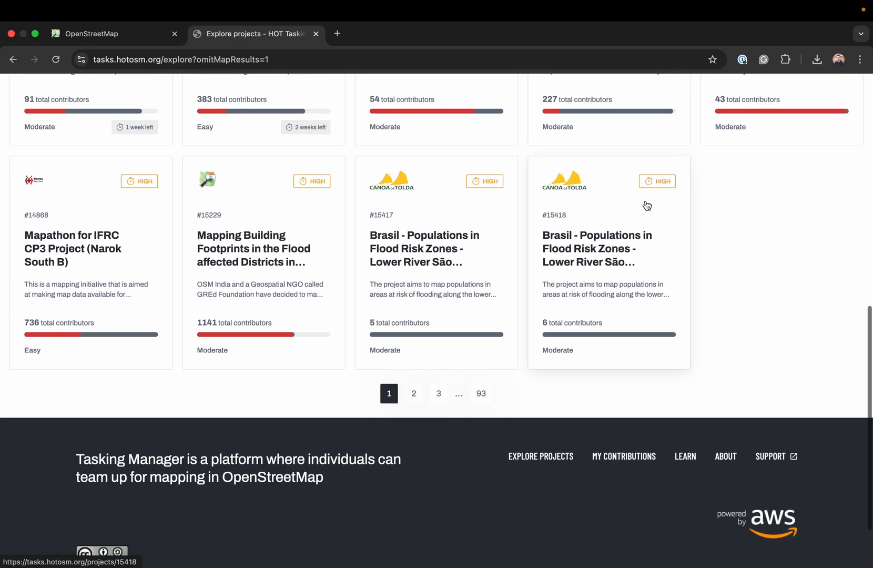
scroll(648, 205, up, 4)
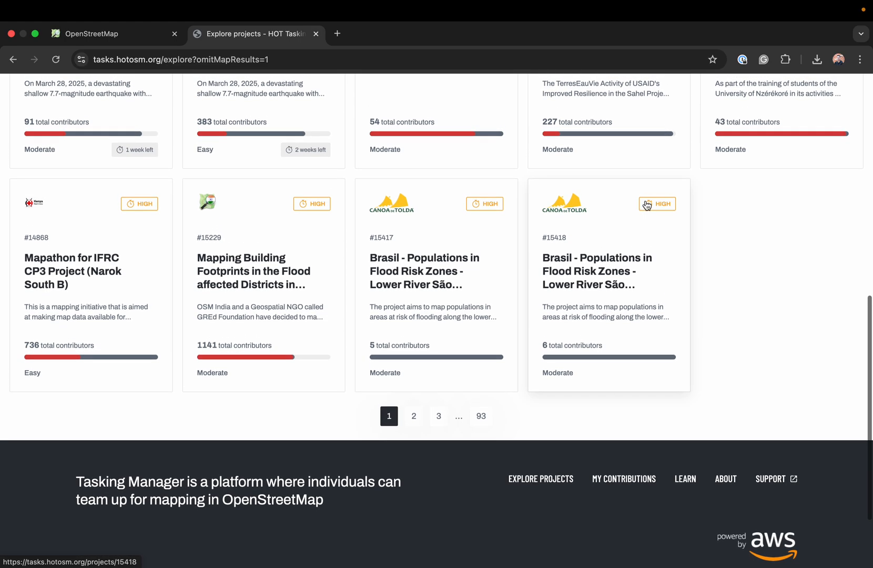
scroll(647, 205, up, 9)
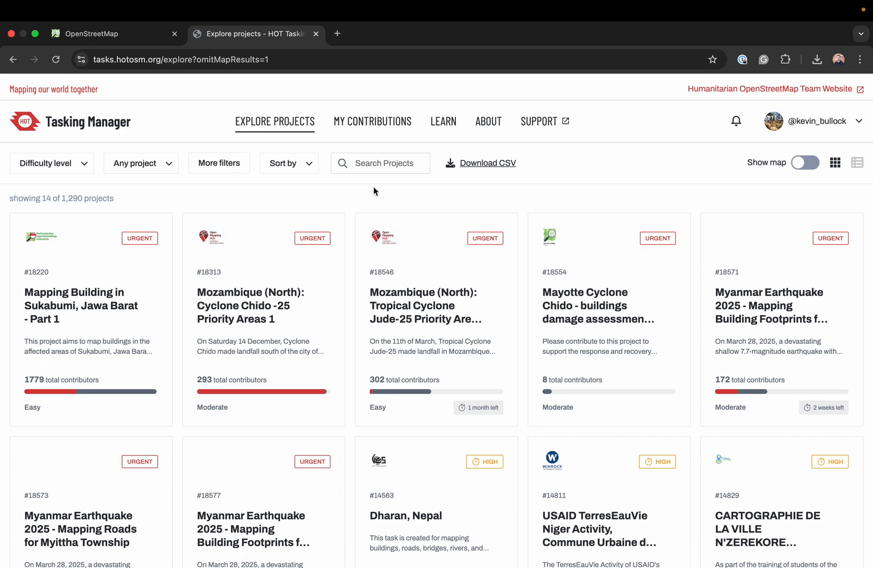
scroll(267, 307, down, 2)
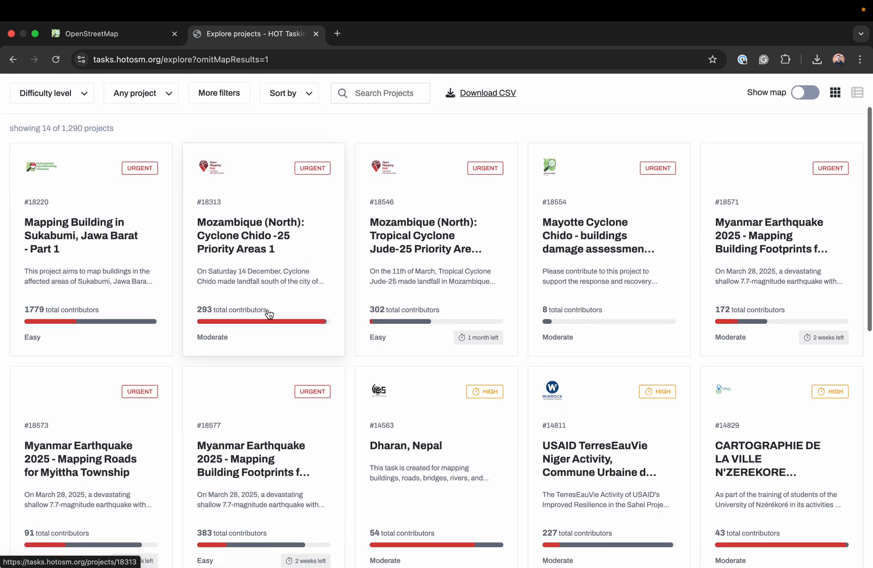
scroll(269, 314, down, 5)
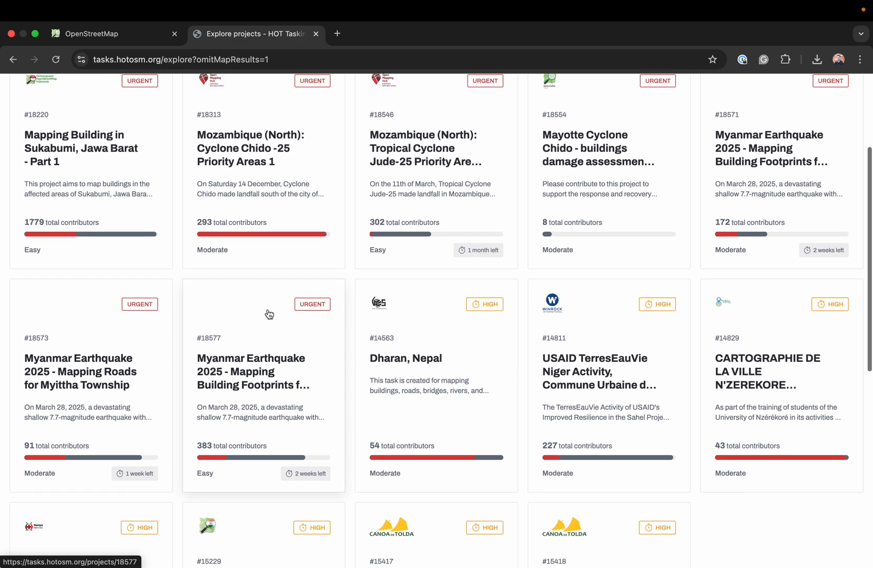
scroll(269, 314, up, 6)
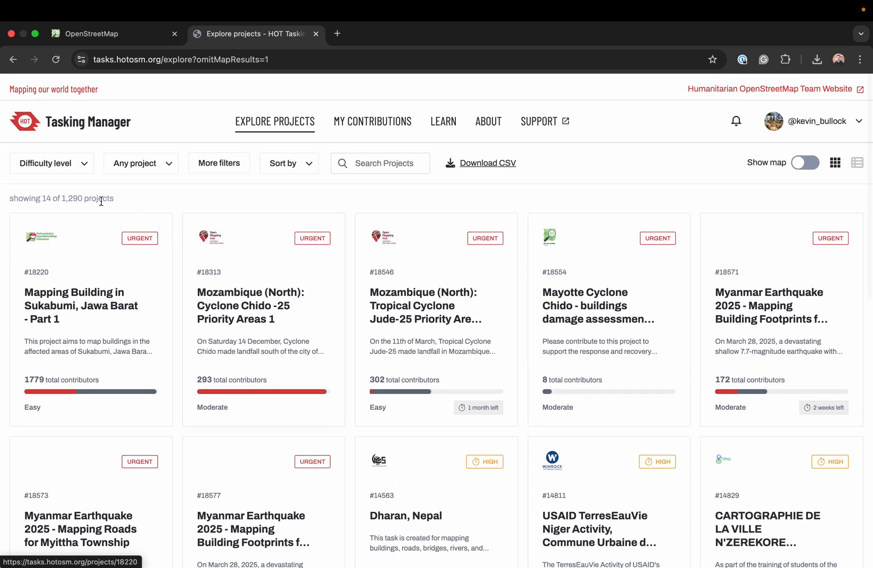
Examine the available options for difficulty level, project status and sort order without choosing any.
click(80, 163)
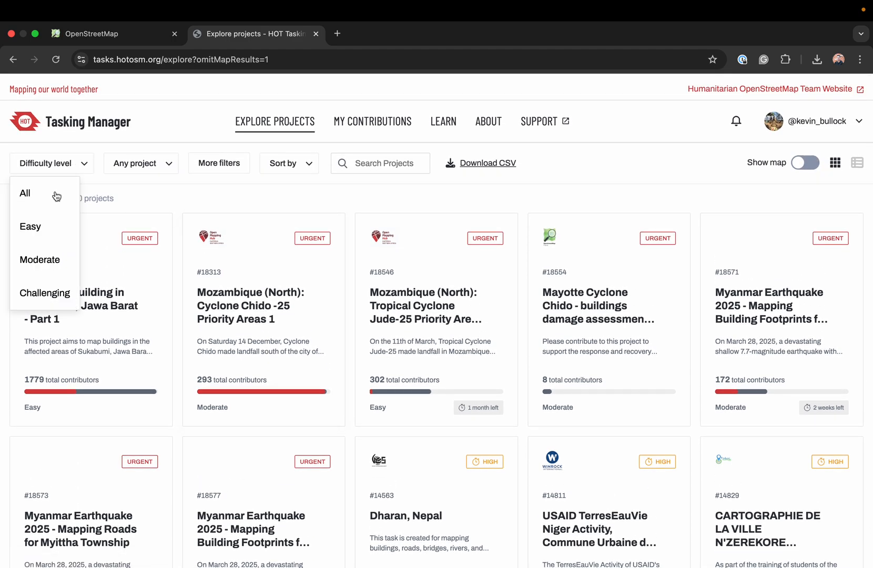
click(129, 166)
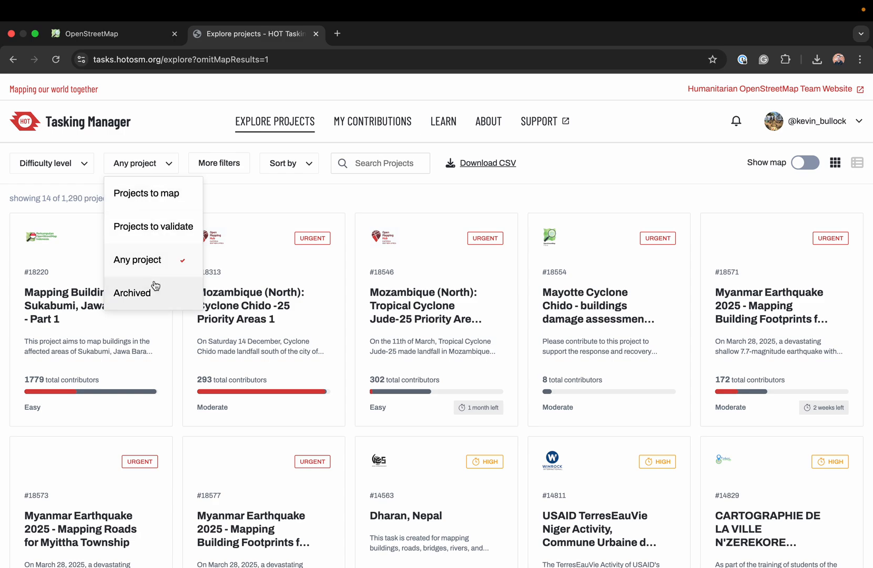
click(267, 197)
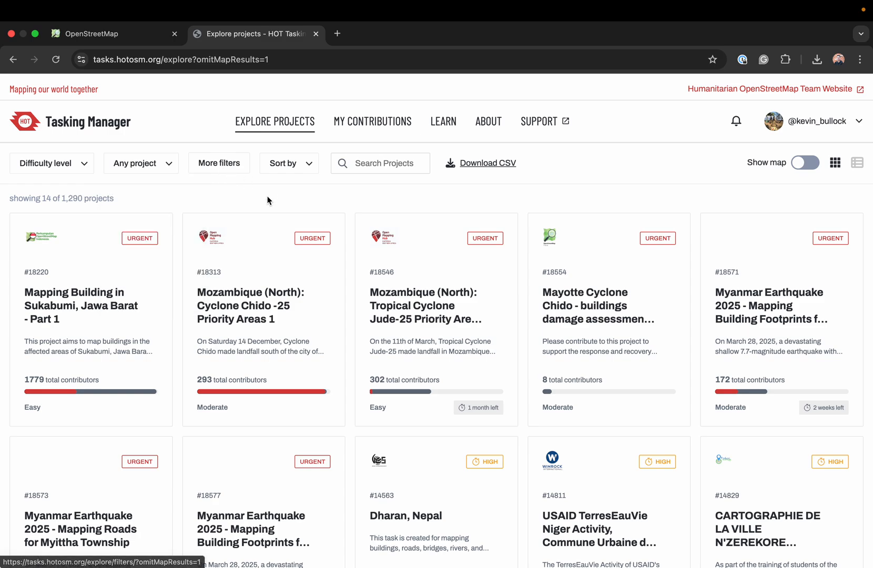
click(290, 169)
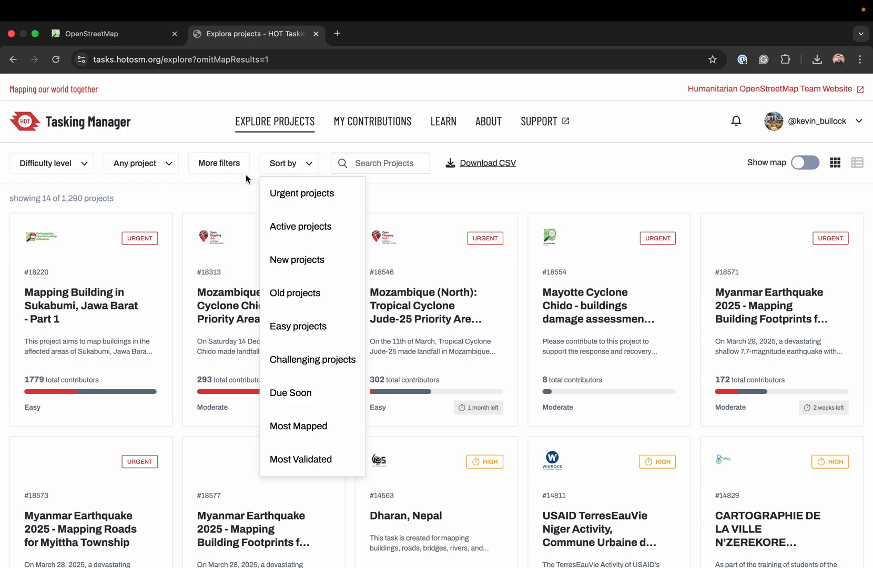
Show the project map, inspect project locations around Africa and the Middle East, and hide the map again.
click(805, 166)
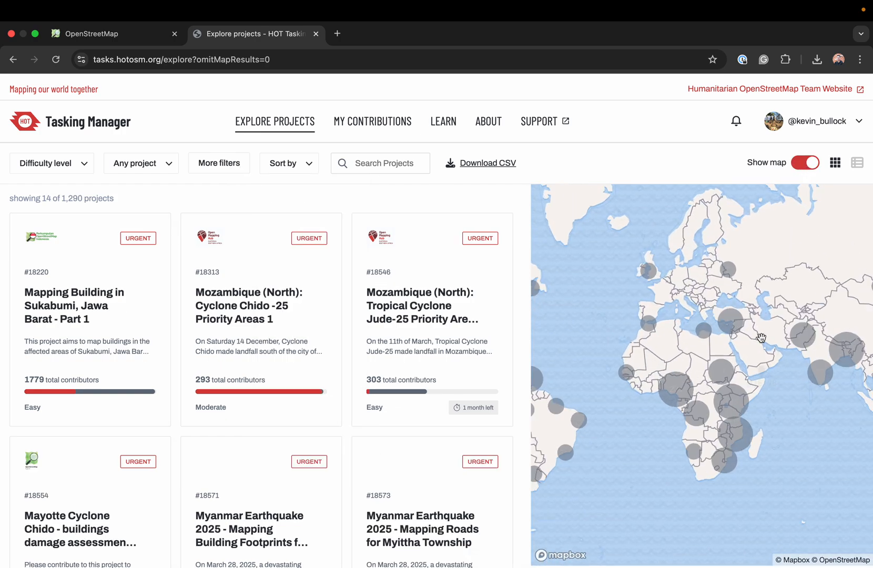
scroll(761, 337, up, 5)
scroll(733, 345, up, 2)
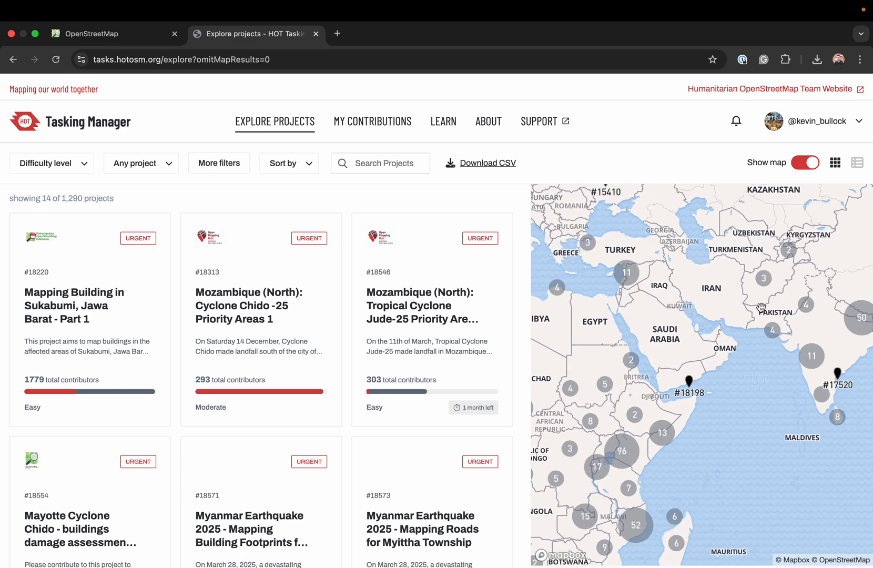
scroll(644, 333, up, 3)
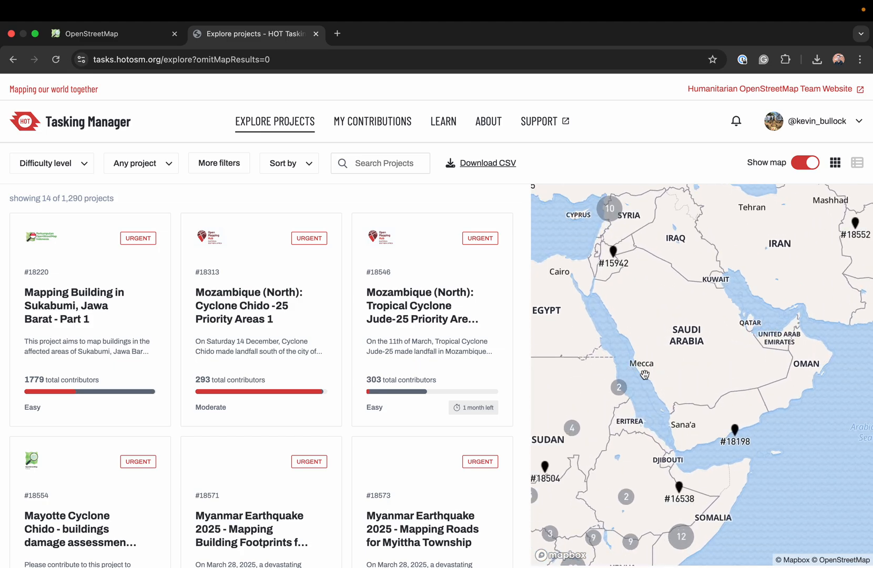
drag(657, 380, 681, 359)
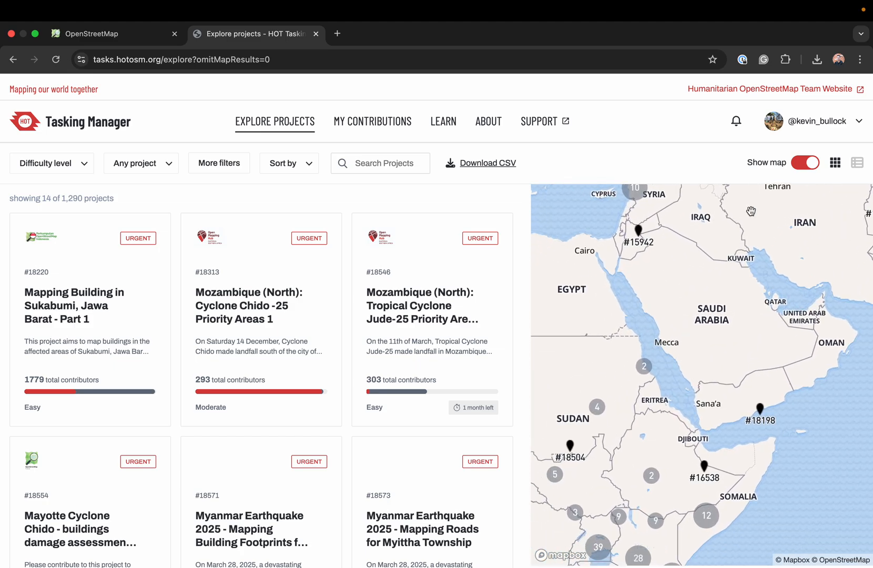
click(806, 164)
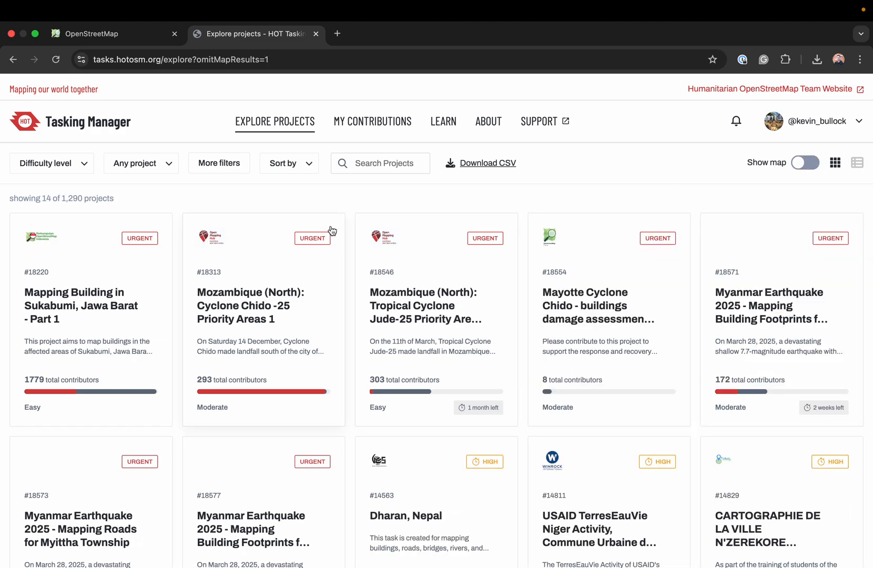
Find and open project #18577, Myanmar Earthquake 2025 building footprints in Sagaing Township, and view its description.
scroll(251, 301, down, 3)
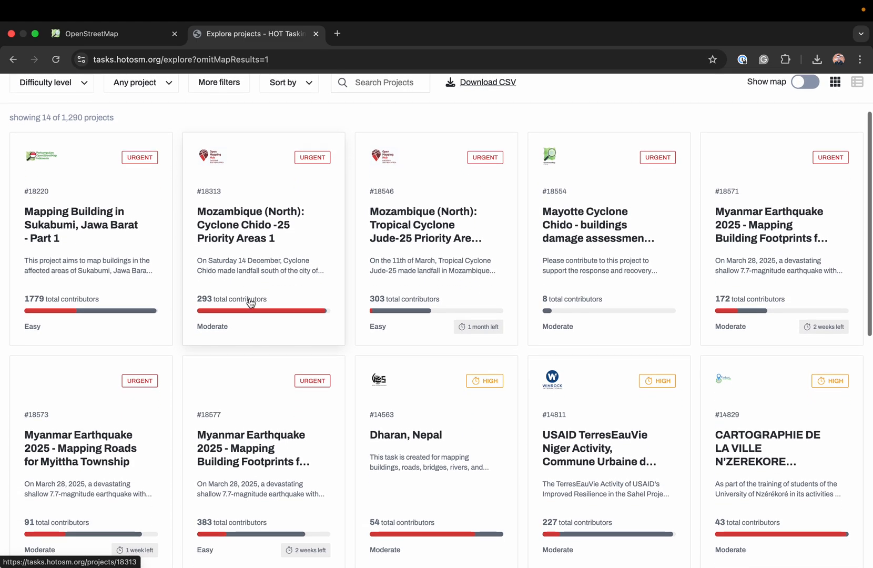
scroll(250, 302, down, 2)
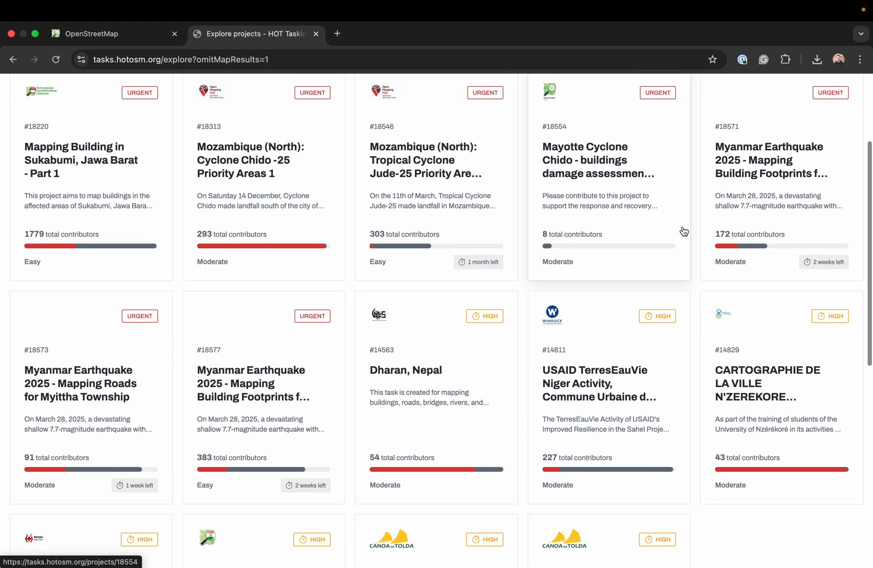
scroll(788, 198, up, 1)
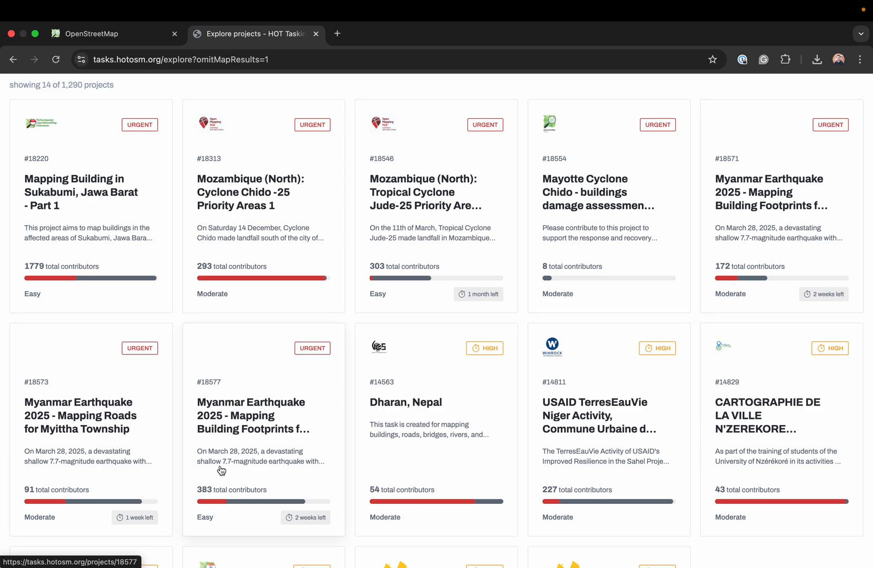
scroll(227, 460, down, 3)
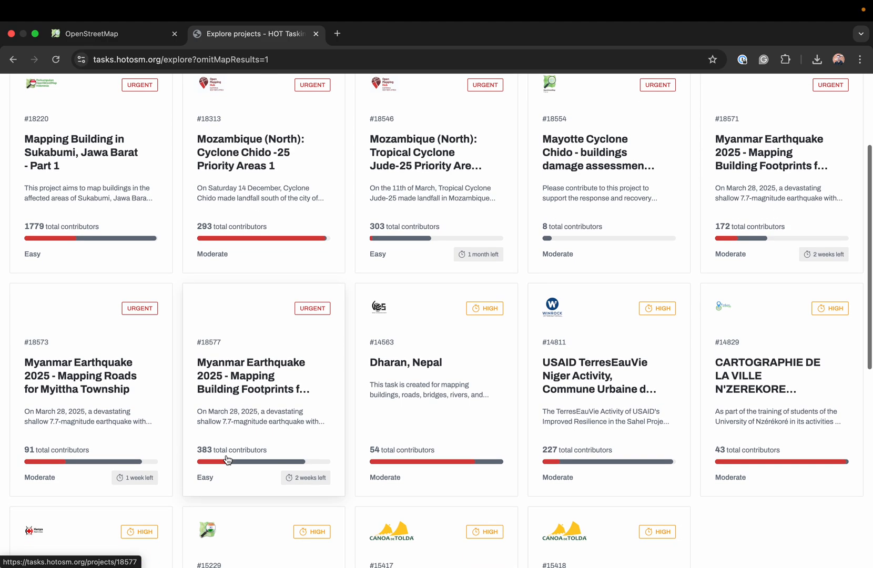
click(248, 414)
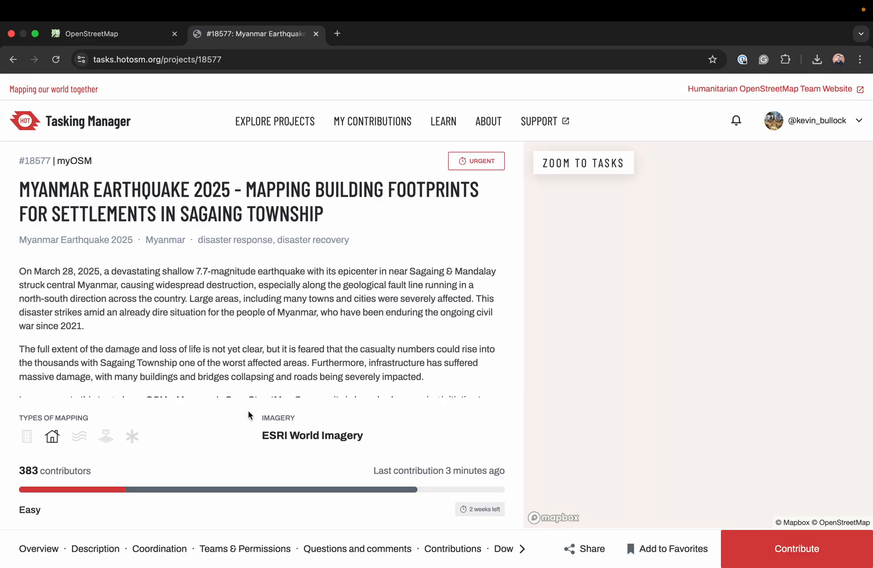
scroll(239, 360, down, 1)
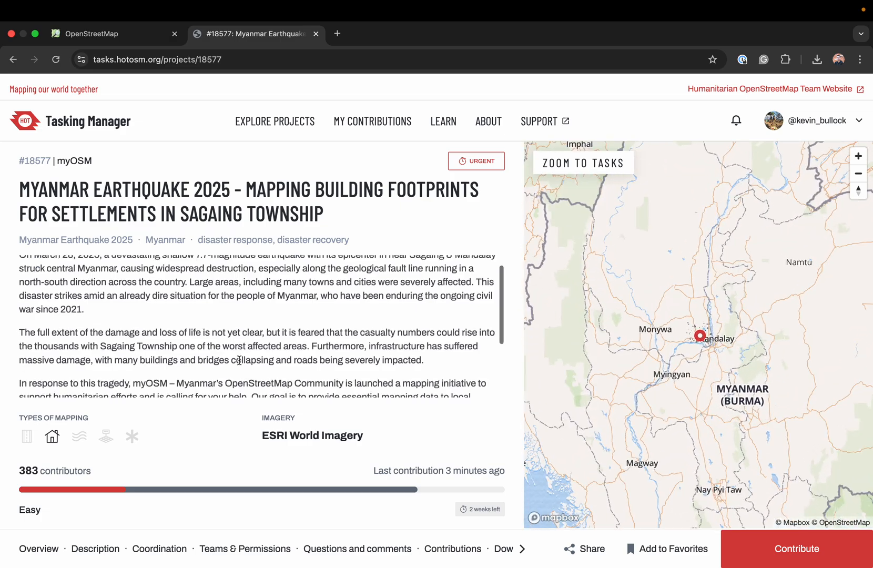
Read the project description through its request for building footprints, and check which imagery source is specified.
scroll(239, 360, up, 1)
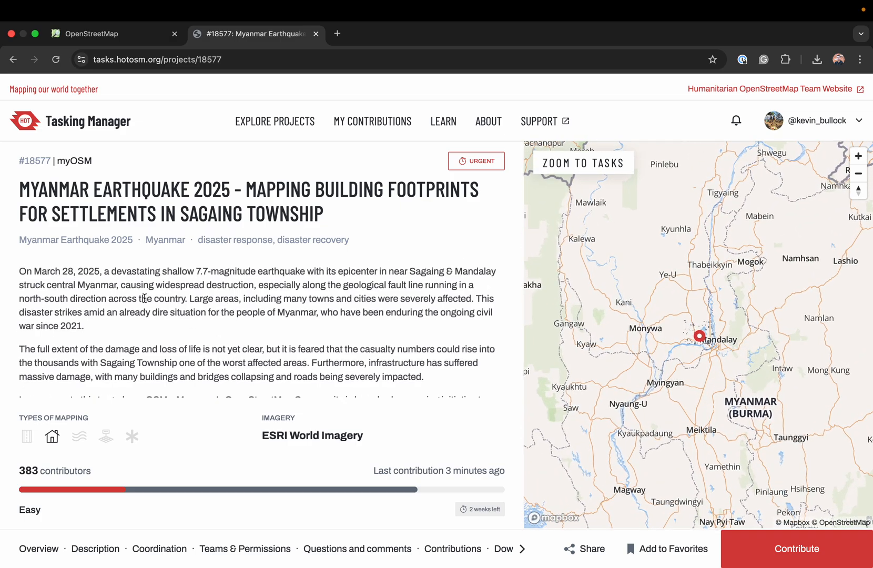
scroll(144, 298, down, 1)
scroll(154, 289, down, 4)
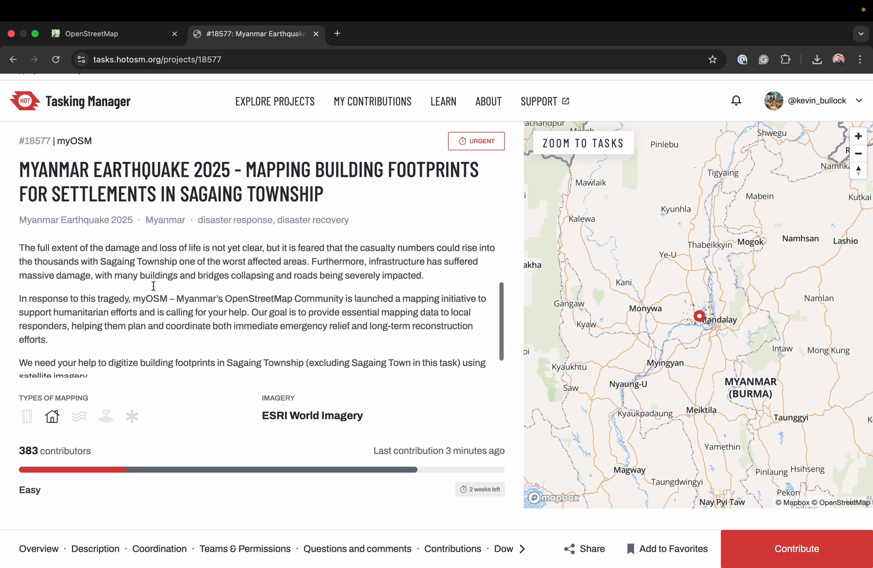
scroll(154, 286, down, 2)
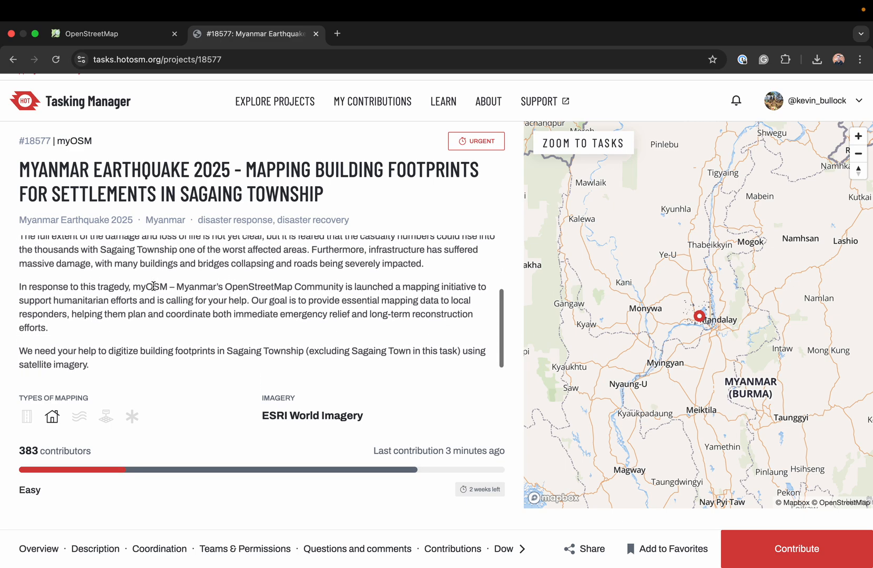
scroll(153, 286, down, 1)
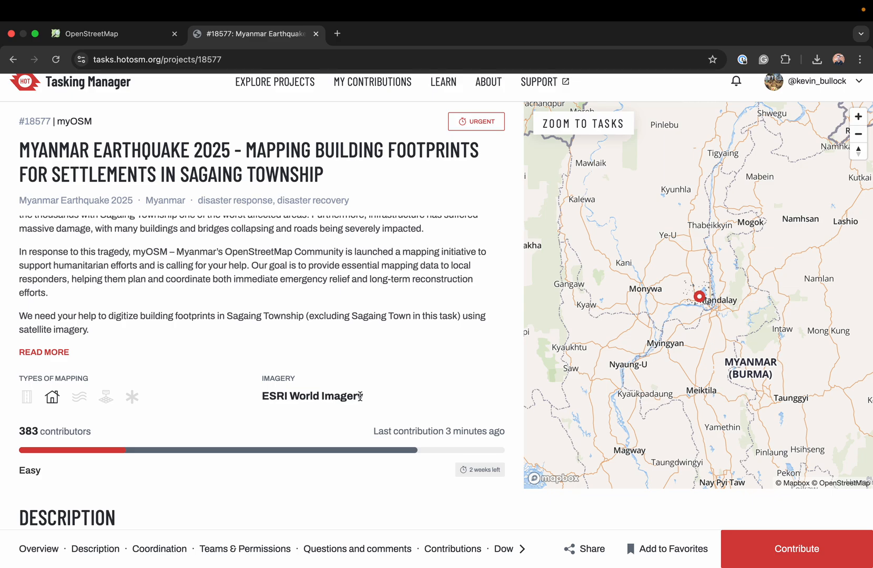
drag(363, 396, 263, 397)
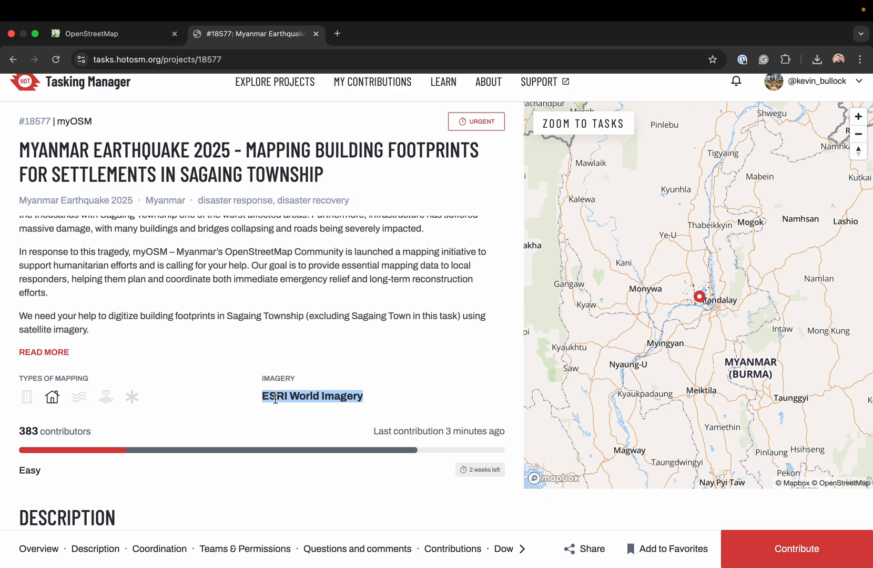
click(287, 399)
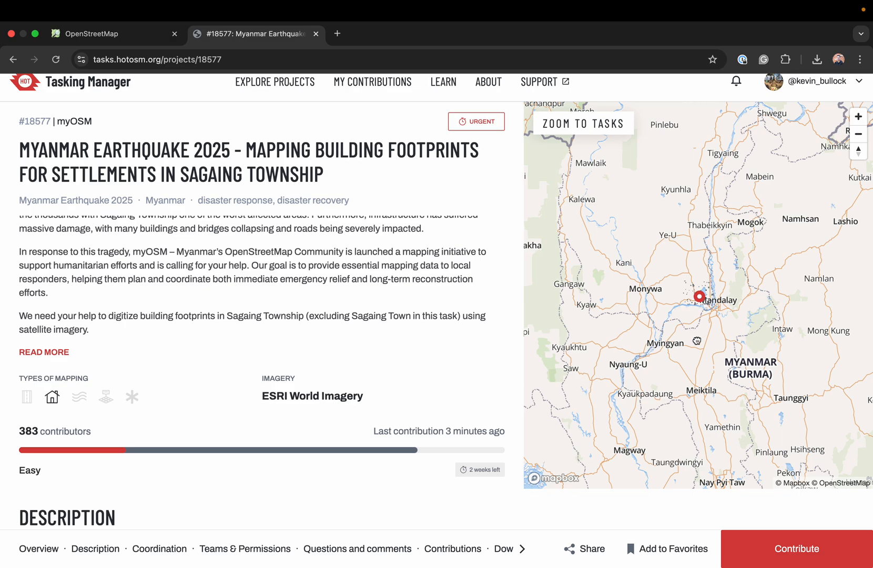
Inspect the project area on the overview map, from the Mandalay and Sagaing region down to the Ohn Daw villages.
drag(697, 339, 688, 361)
scroll(694, 342, up, 3)
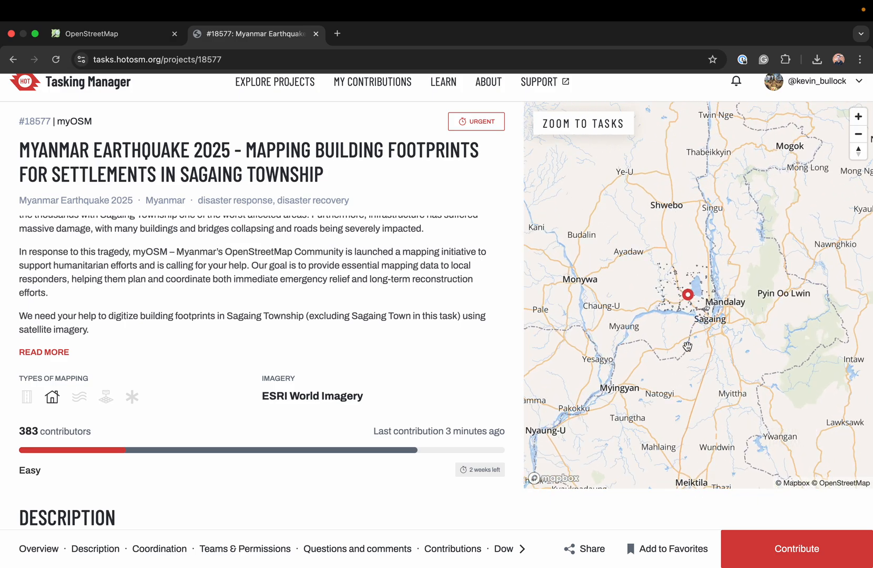
scroll(680, 333, up, 4)
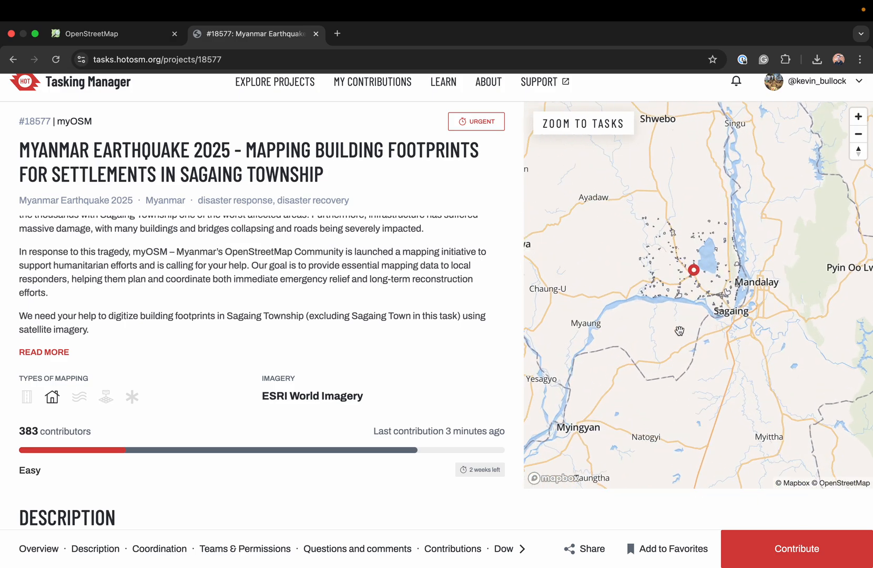
drag(679, 334, 680, 358)
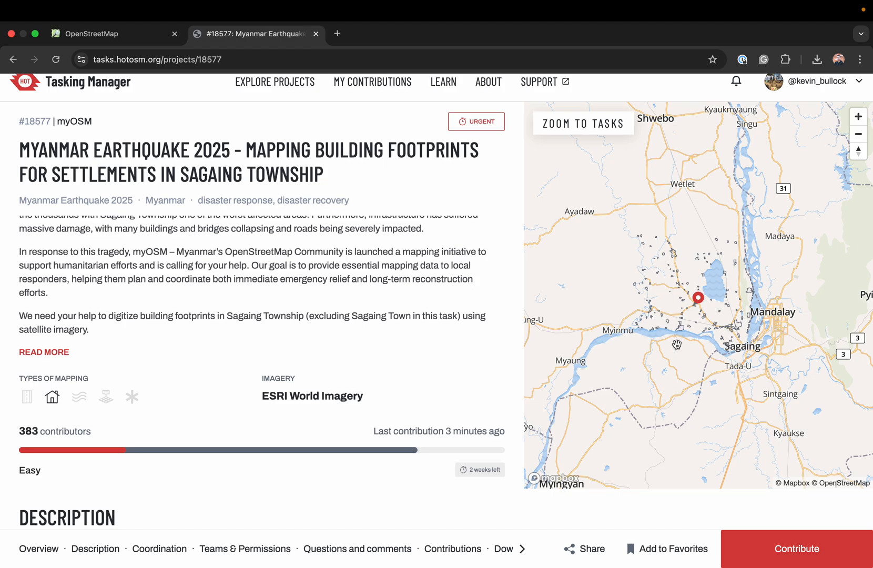
scroll(679, 344, up, 5)
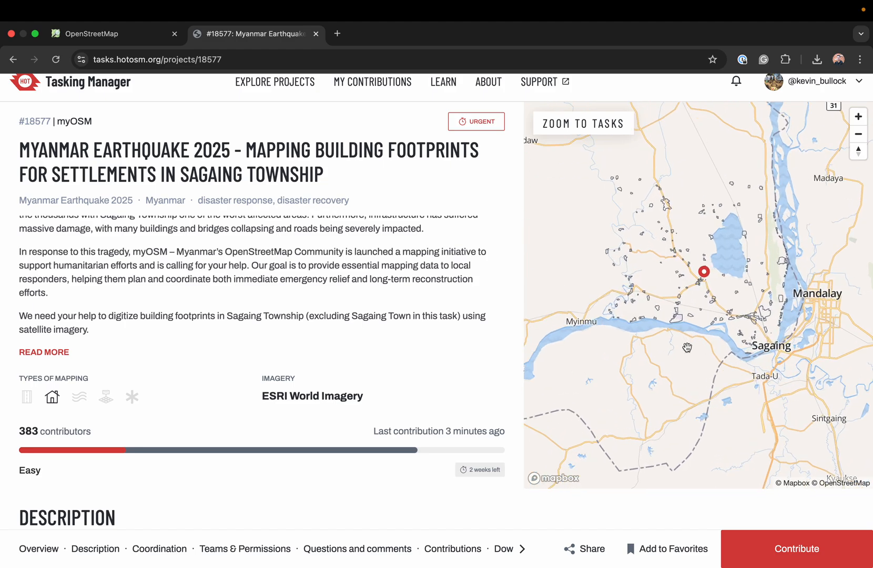
scroll(649, 287, up, 3)
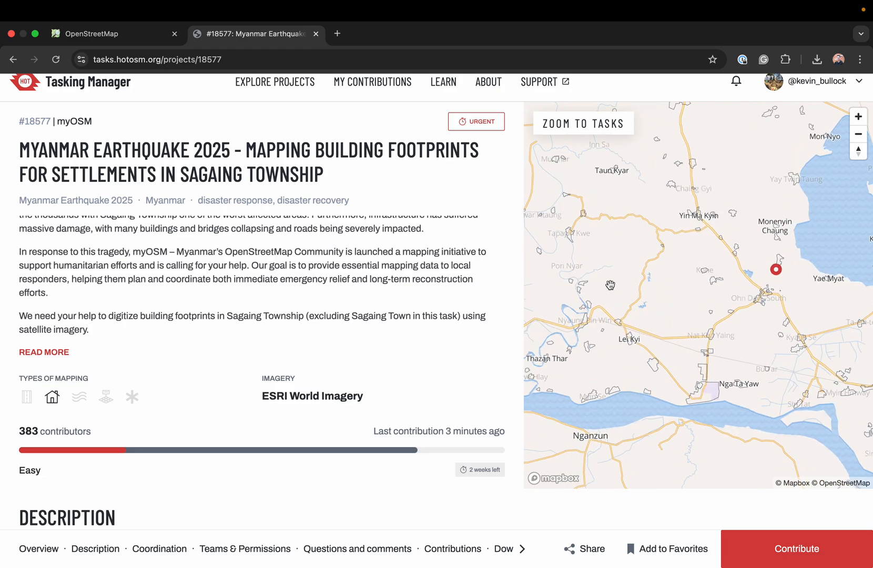
drag(635, 316, 648, 304)
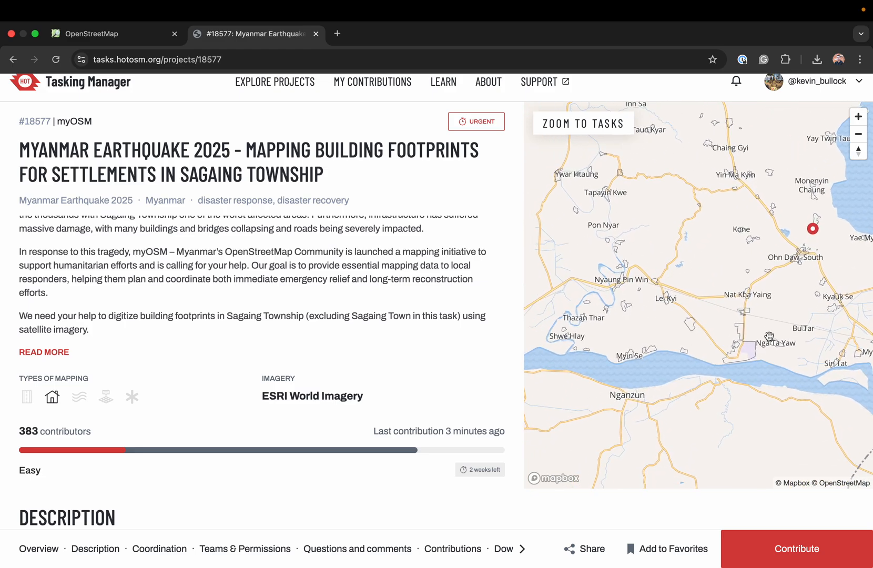
drag(779, 319, 739, 345)
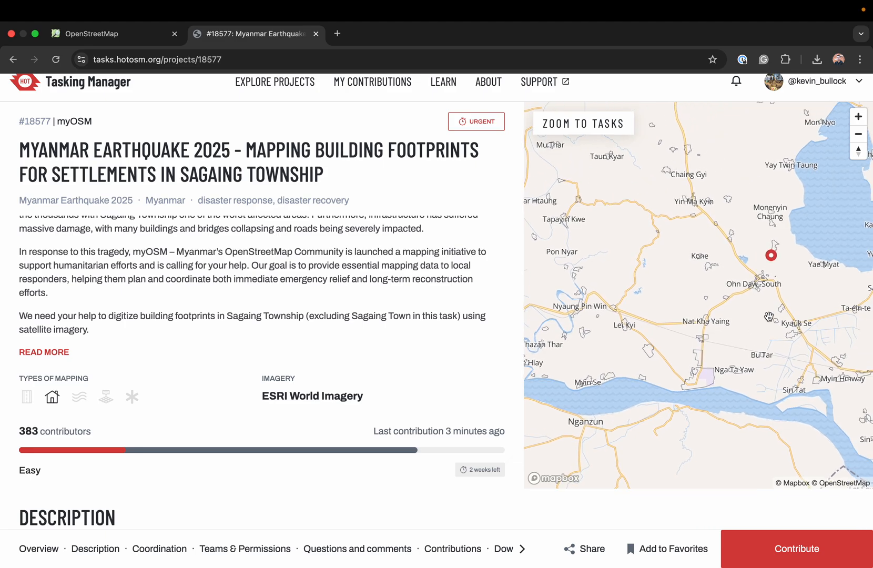
drag(769, 317, 728, 327)
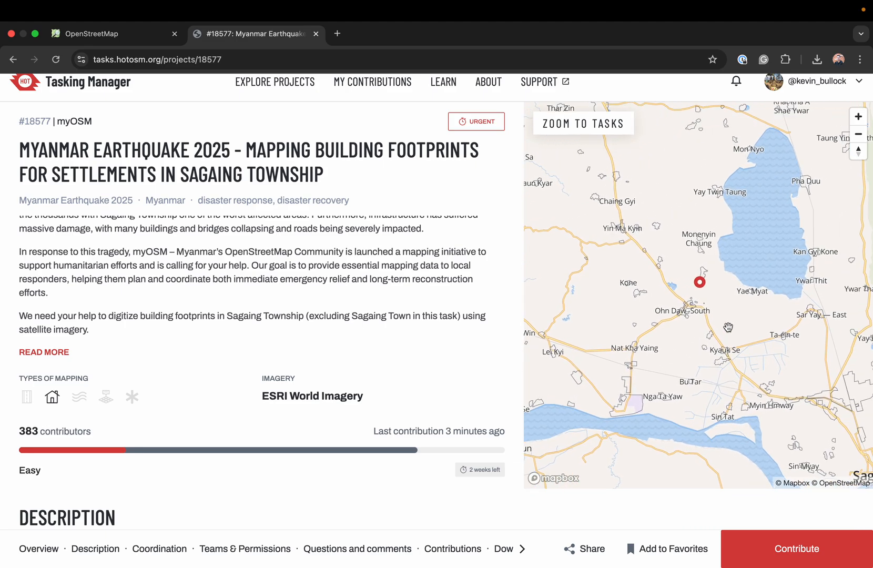
double_click(728, 327)
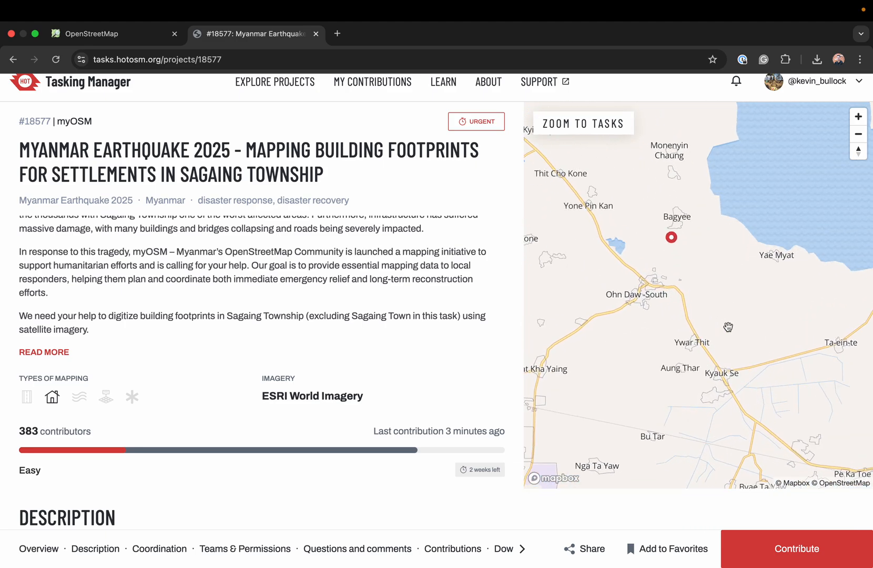
double_click(673, 376)
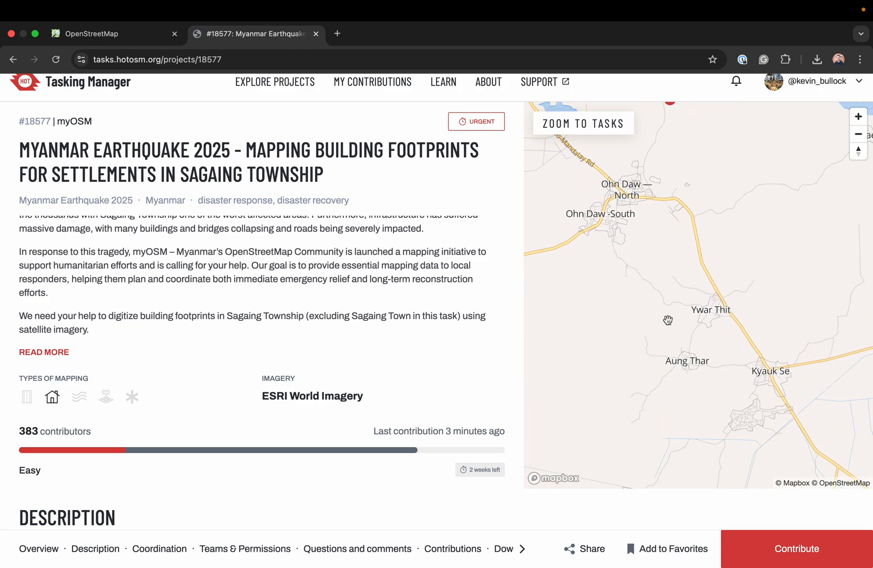
drag(668, 319, 668, 357)
double_click(613, 262)
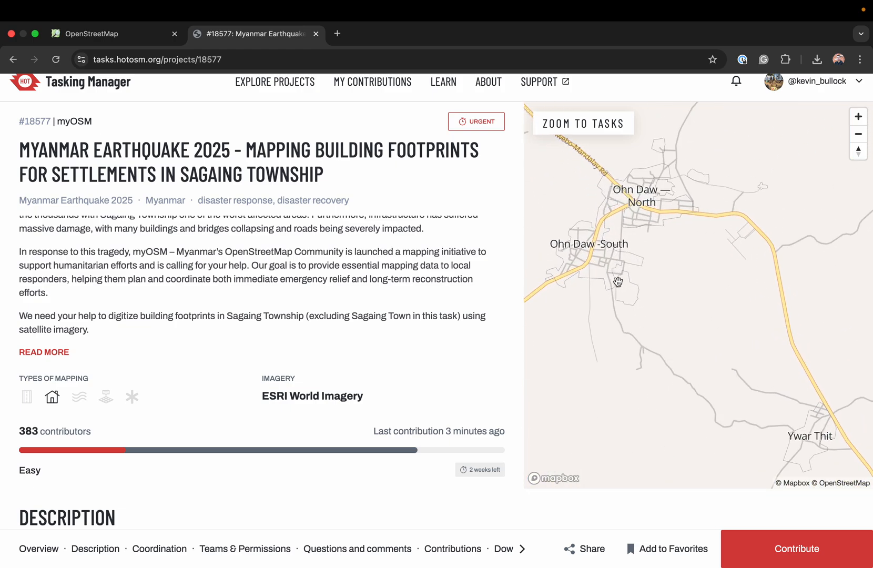
Zoom the project map to its tasks and examine the task squares around Myin Hmway, Ma U Pin and Sin Myay.
click(605, 126)
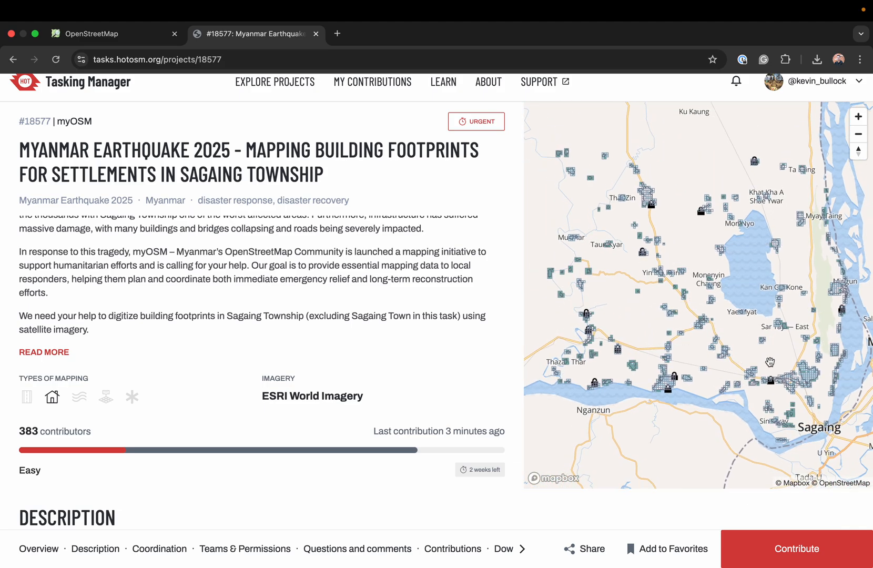
double_click(772, 356)
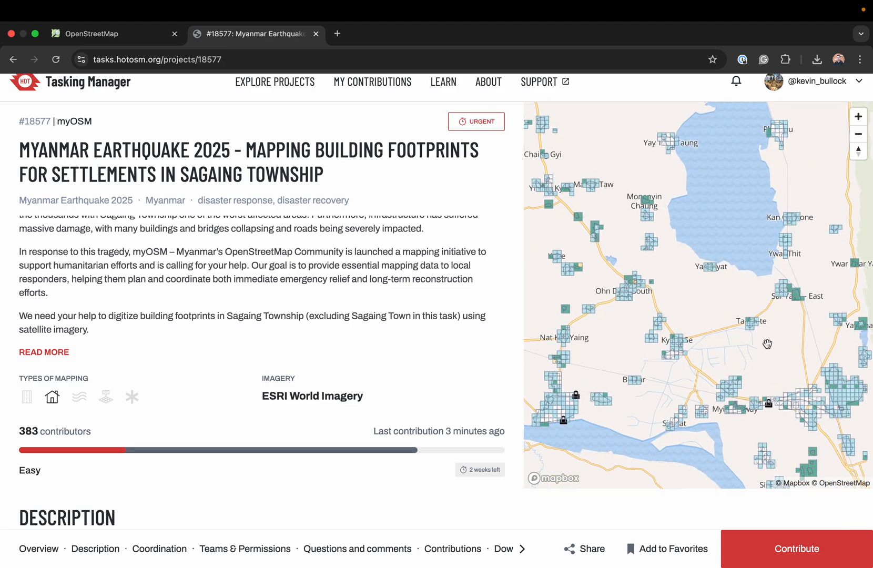
drag(729, 358, 727, 322)
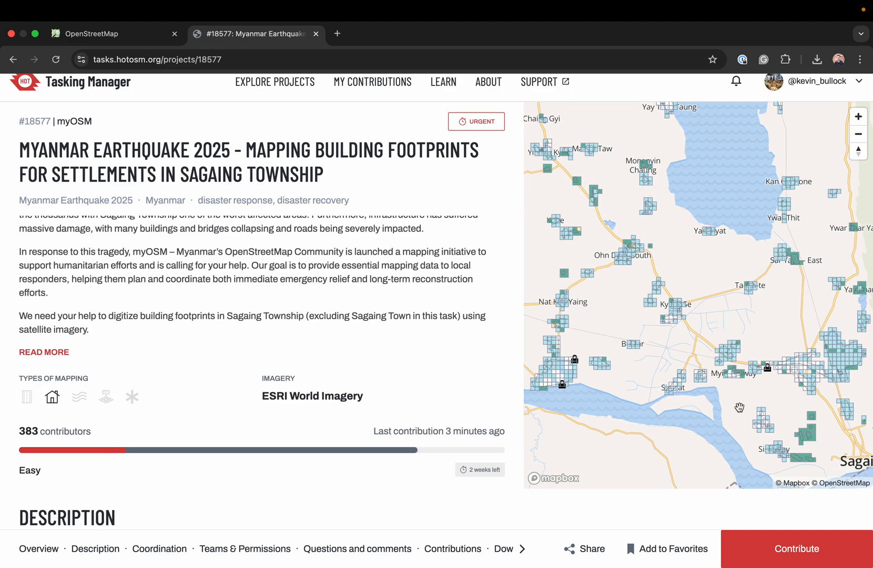
drag(739, 421, 726, 371)
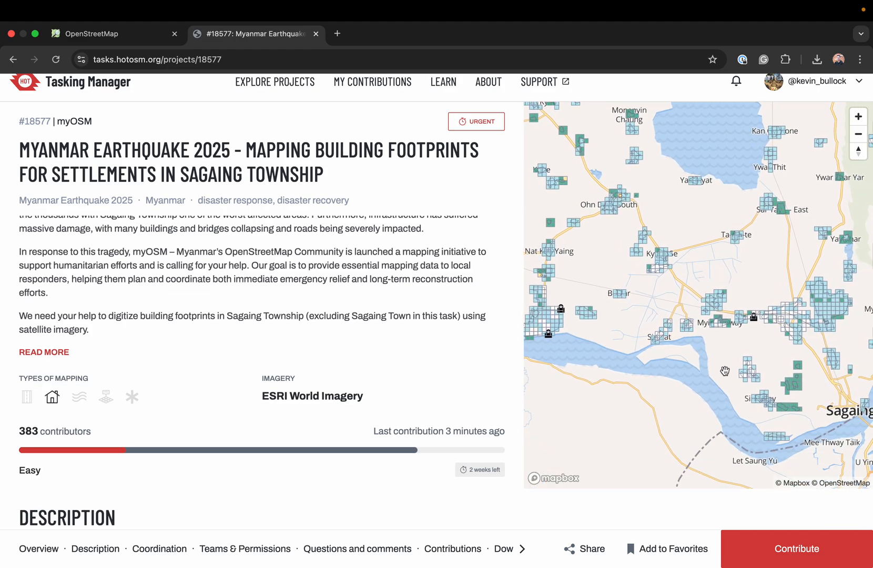
double_click(774, 378)
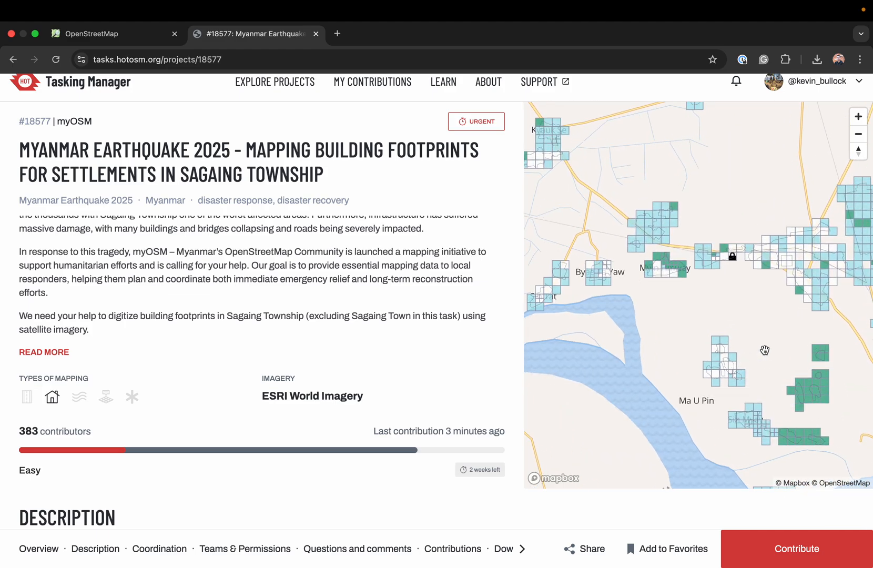
double_click(742, 282)
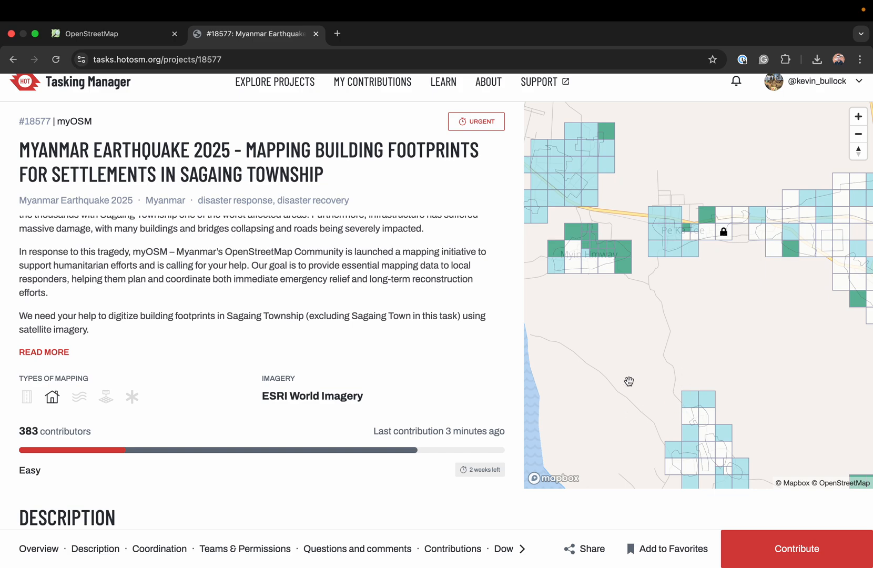
drag(632, 369, 632, 321)
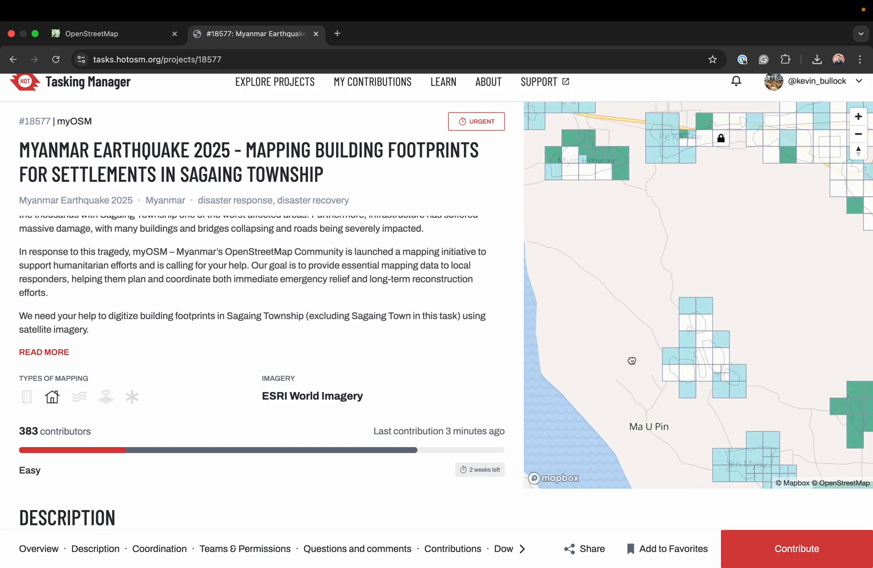
drag(633, 361, 566, 270)
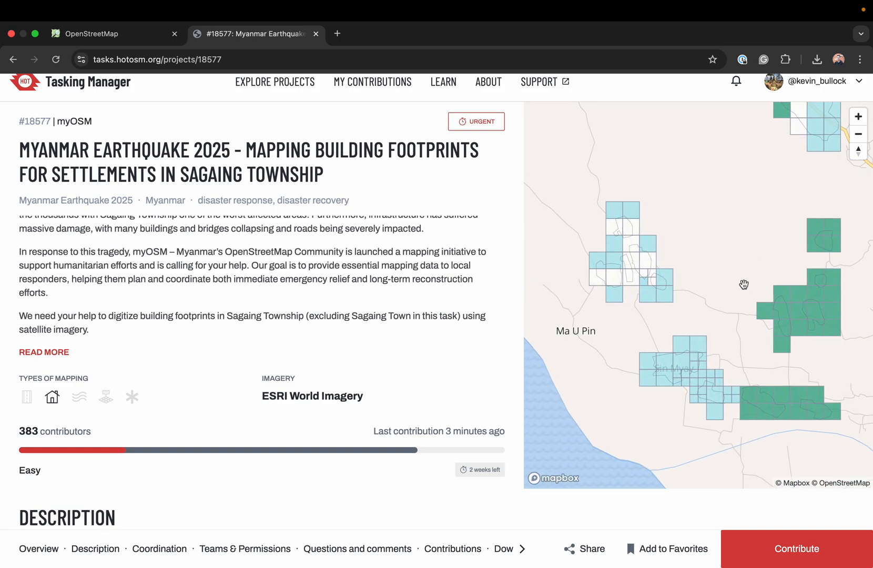
Compare the task squares across the wider Sagaing area, and examine the squares and locked task near Pe Ka Toe closely.
click(859, 134)
click(859, 133)
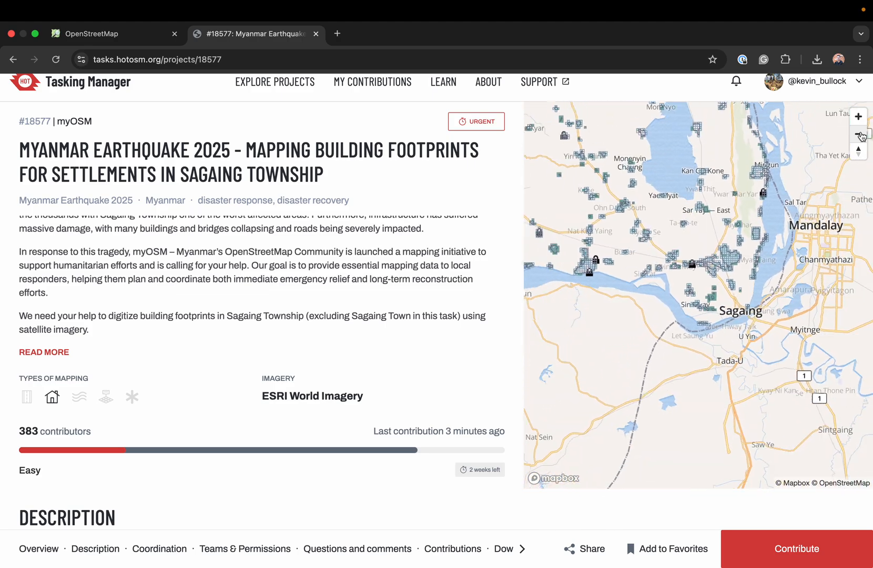
click(860, 118)
click(861, 118)
click(860, 118)
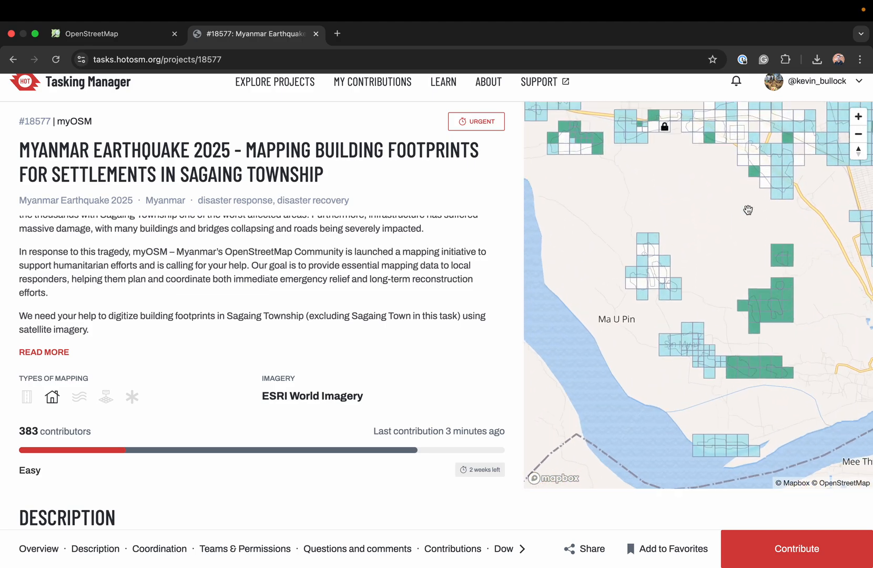
drag(746, 217, 743, 310)
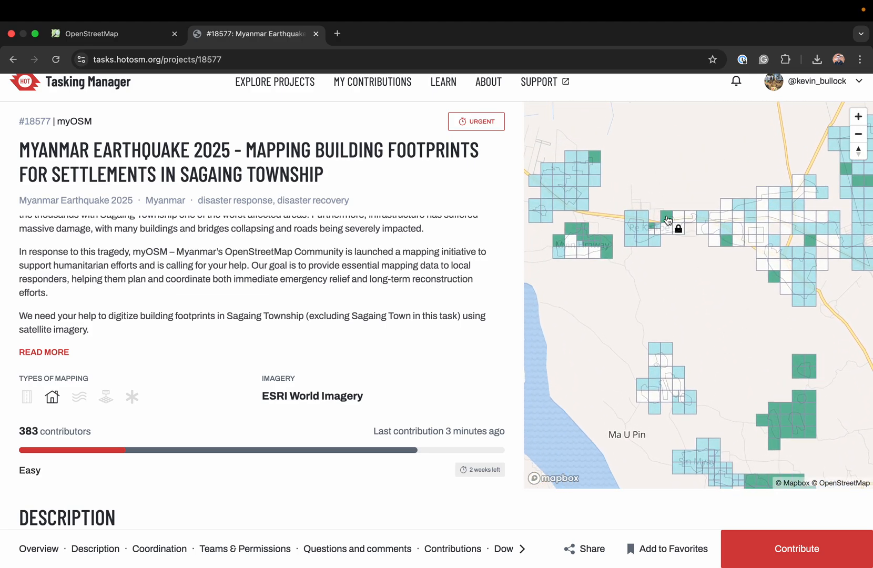
scroll(669, 220, up, 2)
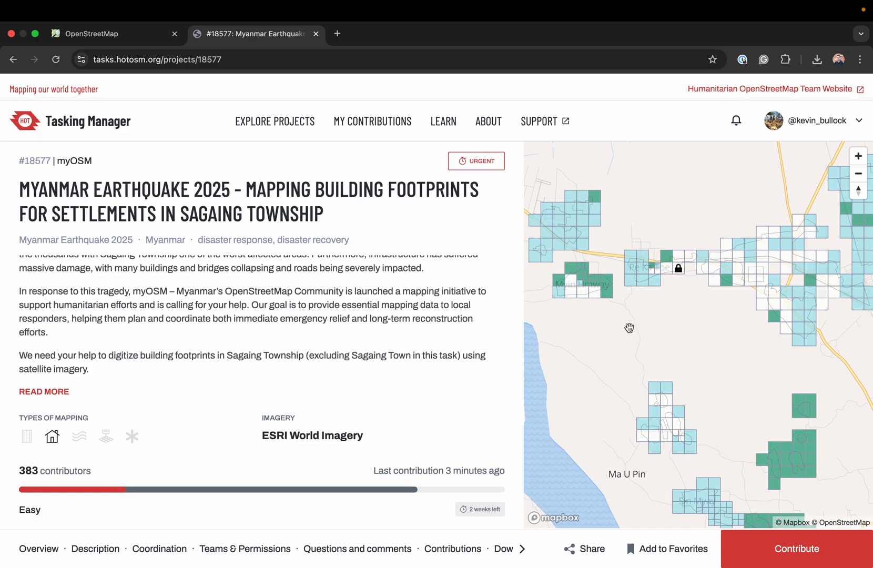
scroll(411, 407, down, 6)
scroll(412, 411, down, 8)
drag(725, 328, 644, 293)
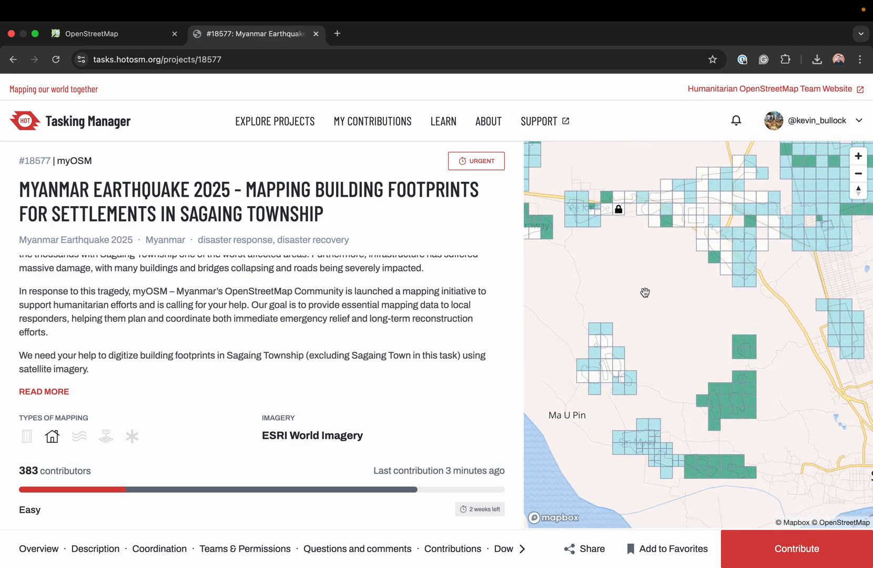
double_click(642, 247)
drag(626, 225, 635, 292)
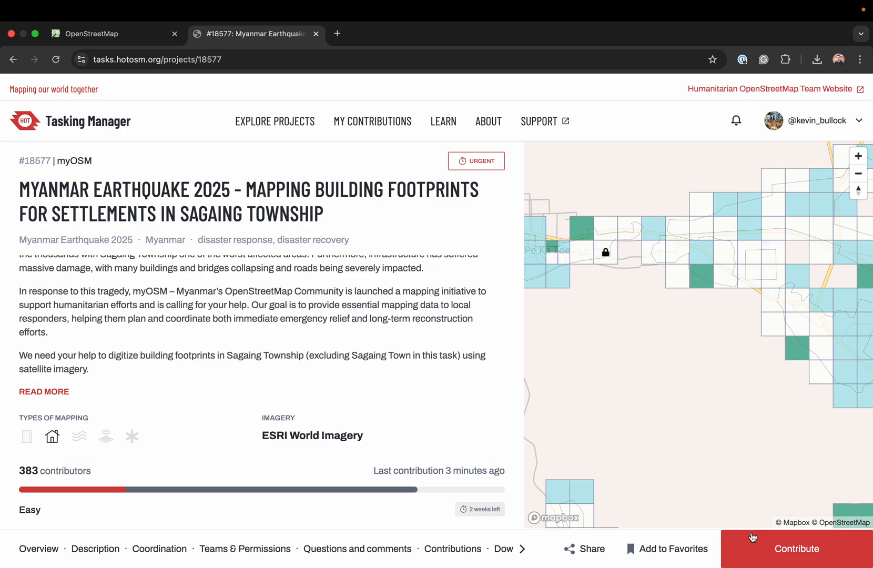
Start contributing to the project and select the available task square diagonally northeast of the locked one near Pe Ka Toe.
click(764, 550)
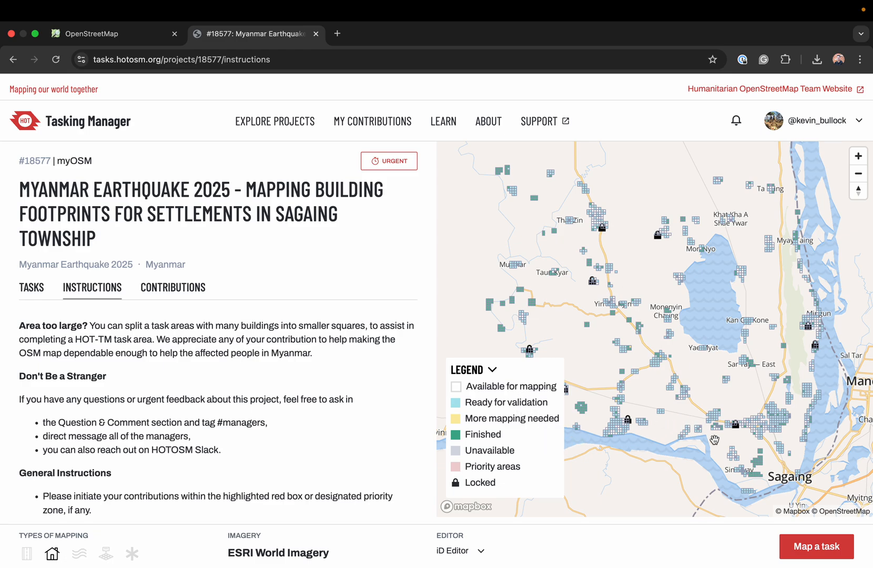
scroll(727, 450, up, 5)
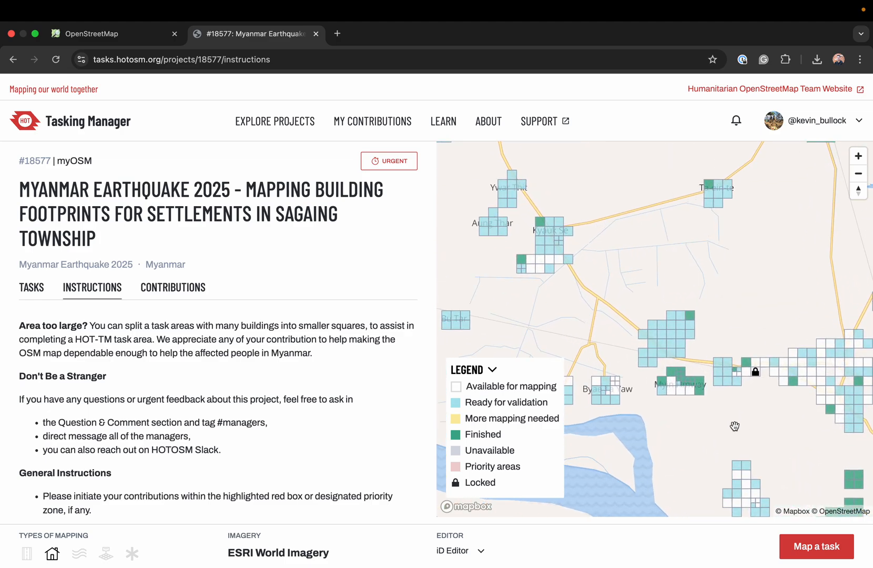
scroll(704, 420, up, 4)
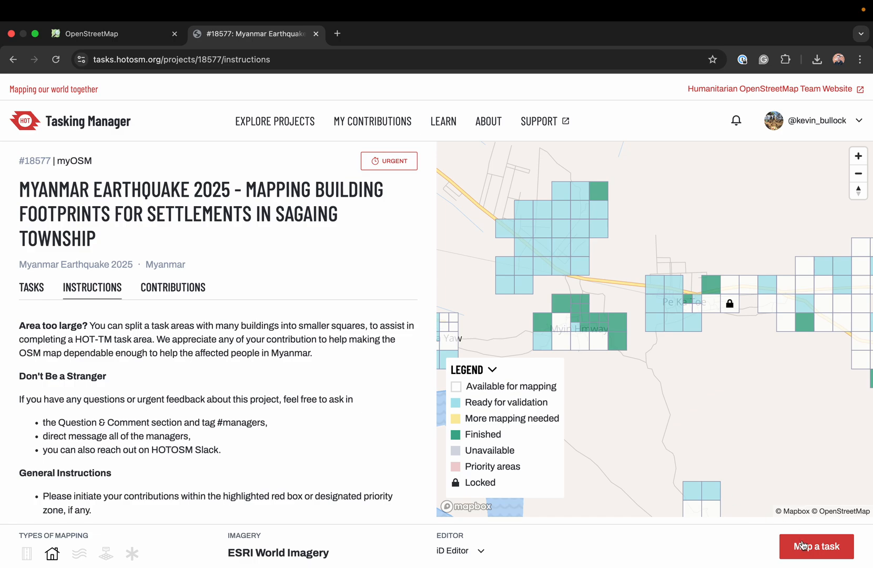
click(748, 293)
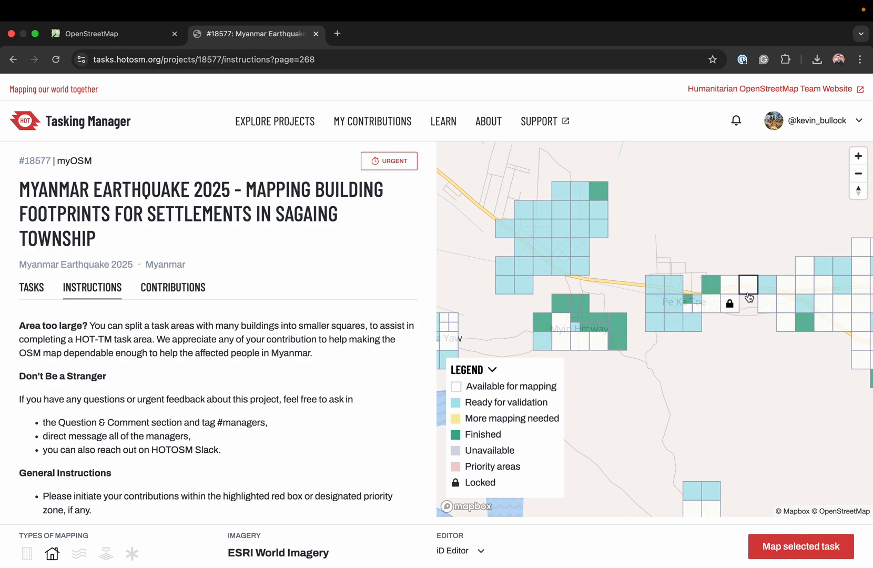
Reselect the available task square diagonally northeast of the locked one near Pe Ka Toe and start mapping it in the iD Editor.
click(823, 308)
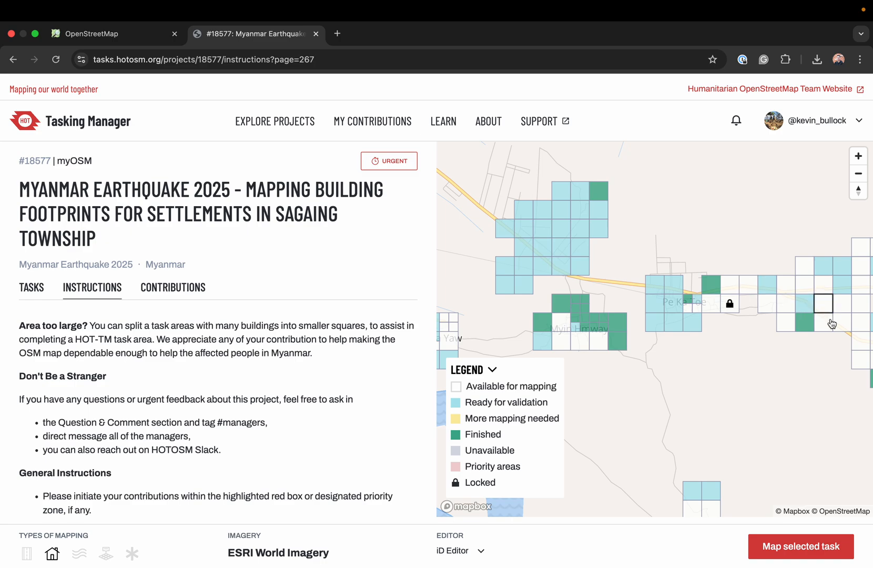
click(748, 281)
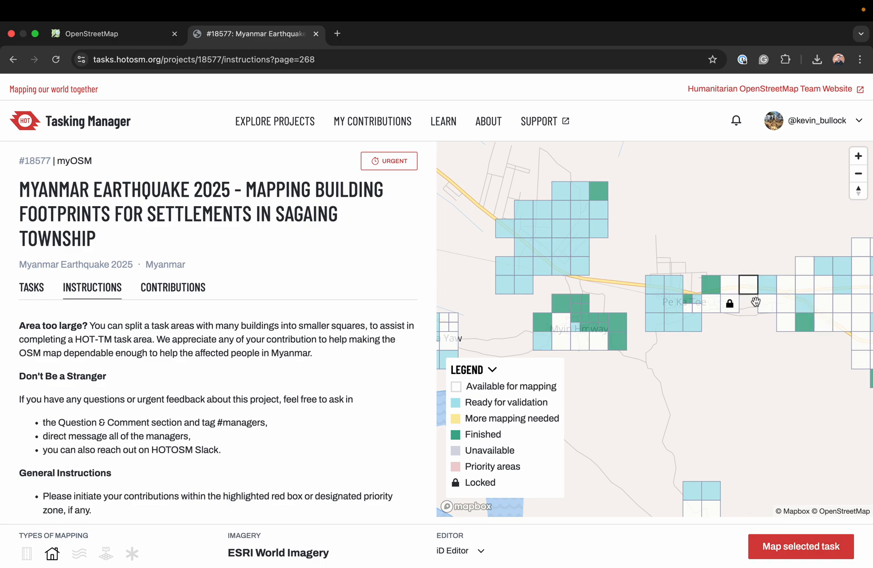
click(776, 545)
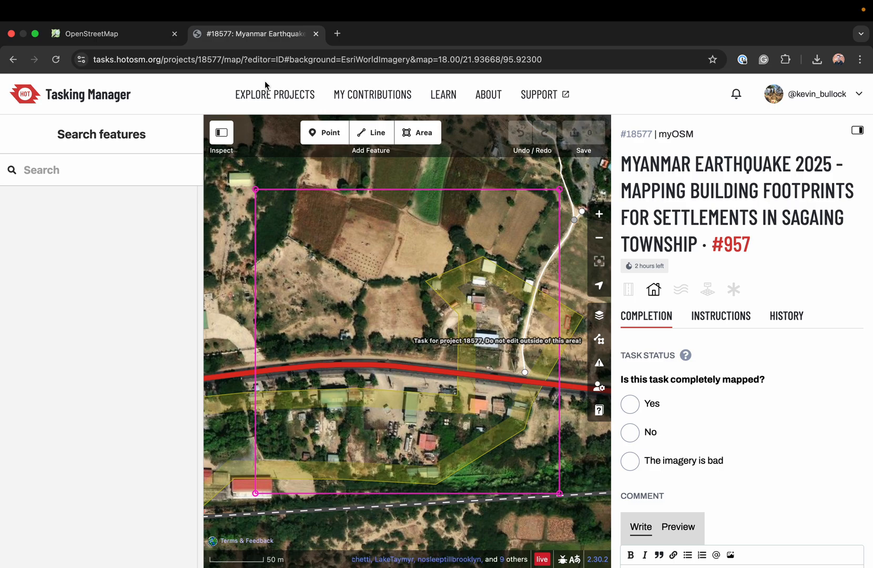
Look over mainland Southeast Asia down to Cambodia and southern Vietnam on the OpenStreetMap site, and return to the Tasking Manager task.
click(107, 34)
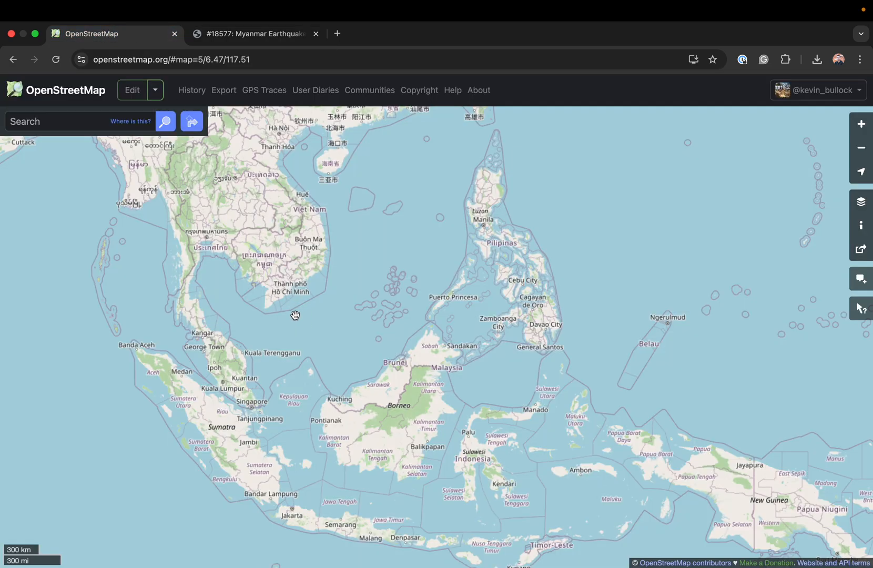
drag(262, 265, 312, 313)
scroll(312, 299, up, 3)
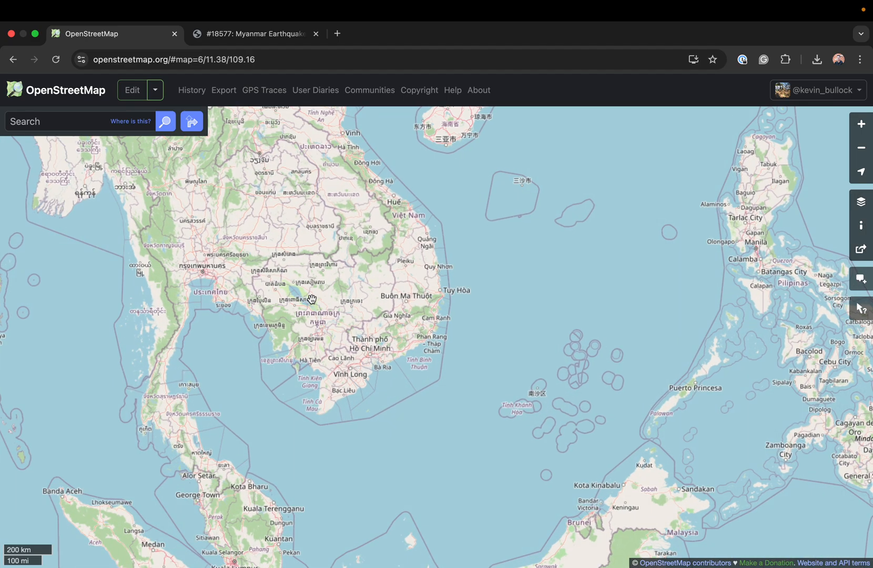
scroll(305, 278, up, 3)
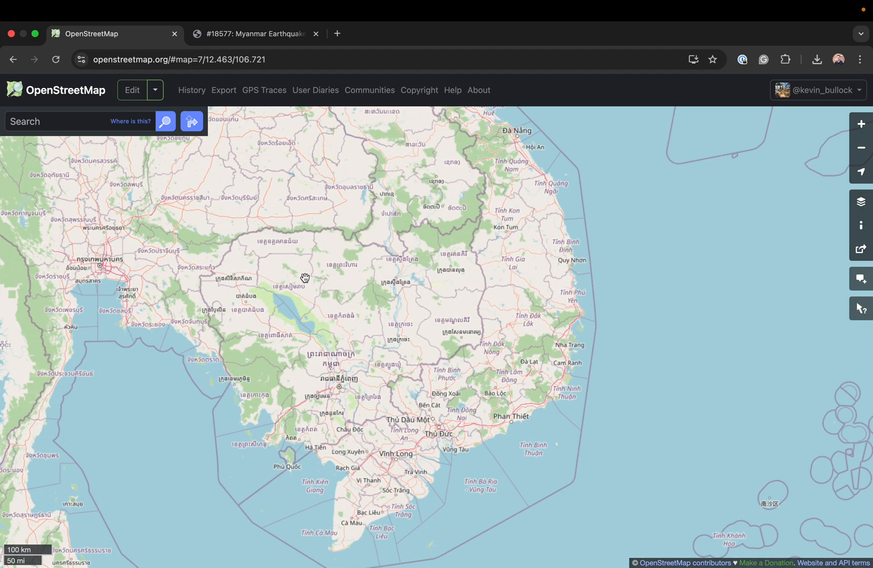
click(244, 34)
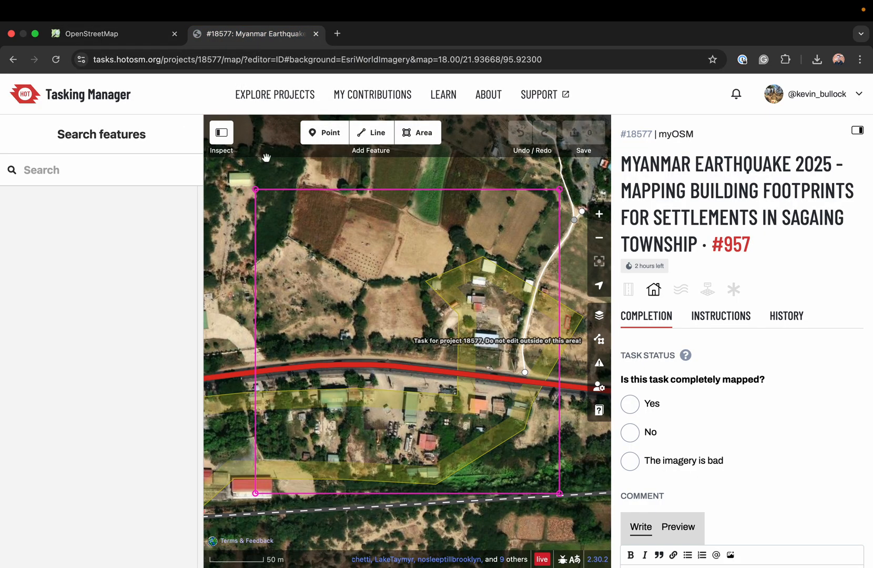
Collapse the editor's feature search sidebar so the map shows the whole task square and its surroundings.
click(222, 132)
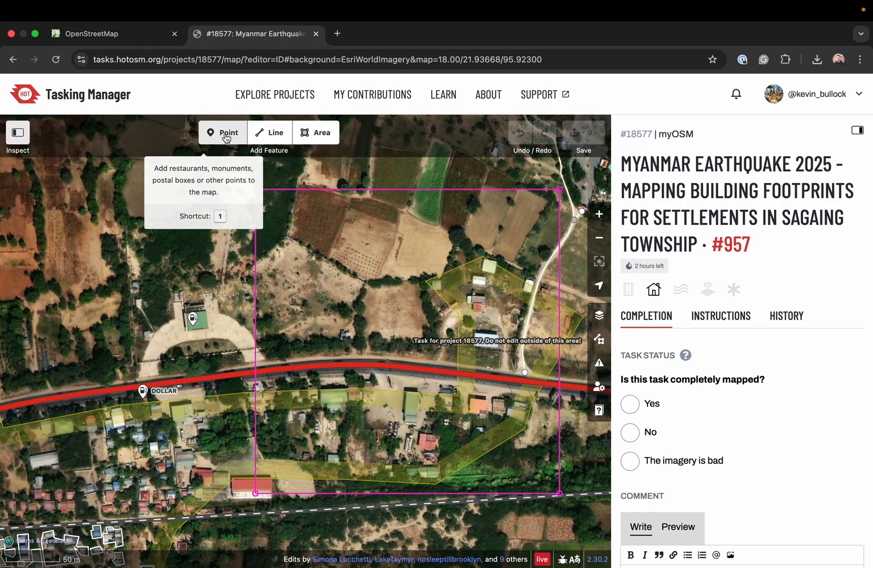
click(27, 134)
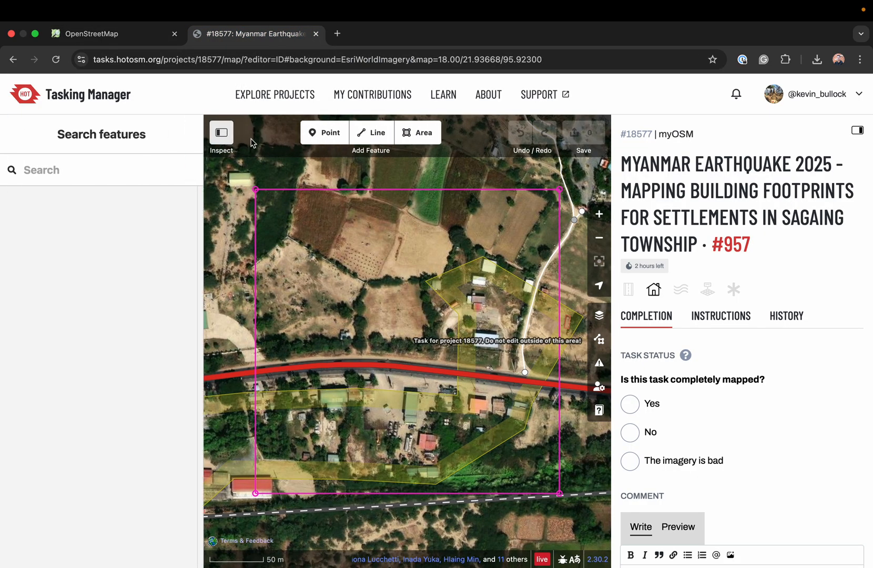
click(221, 132)
drag(223, 345, 131, 349)
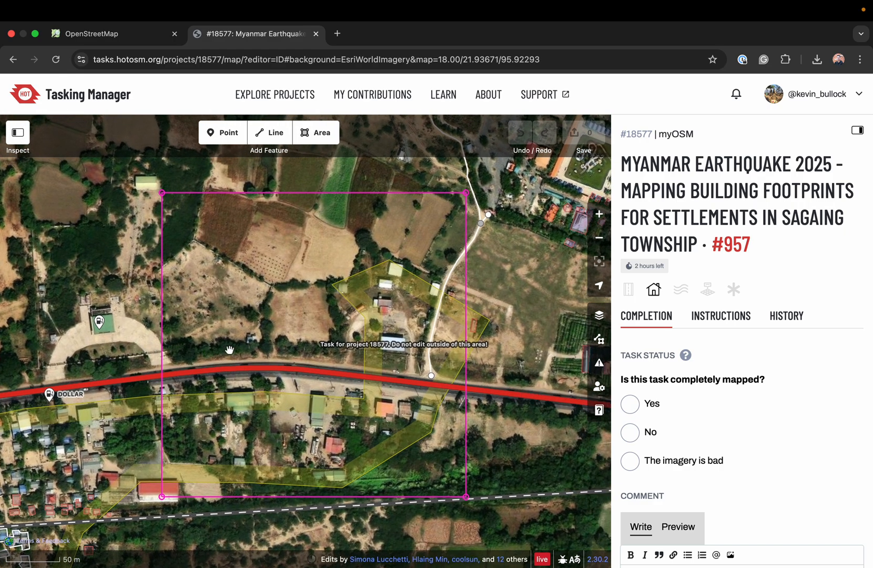
Review the remaining time, completion status choices and comment field for task #957.
scroll(711, 271, down, 1)
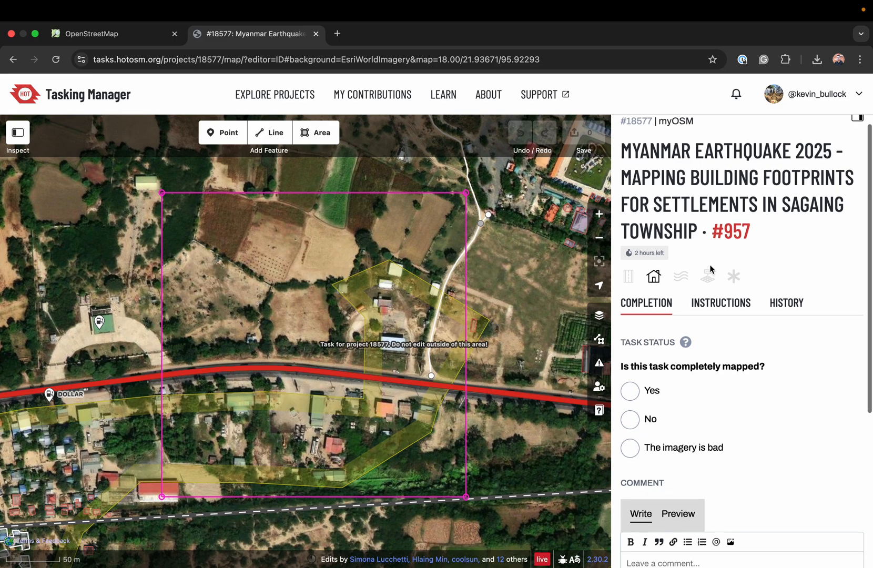
scroll(709, 267, down, 2)
scroll(664, 306, down, 1)
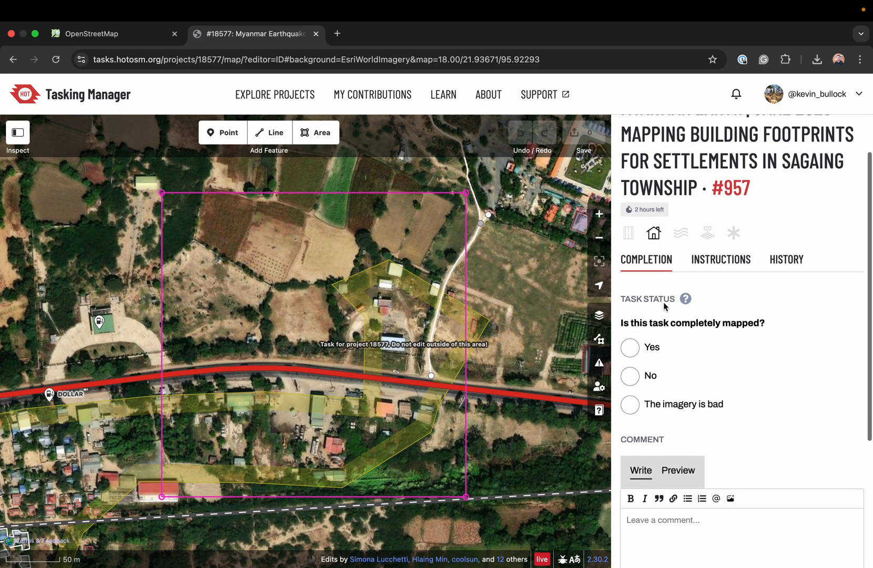
scroll(665, 307, down, 1)
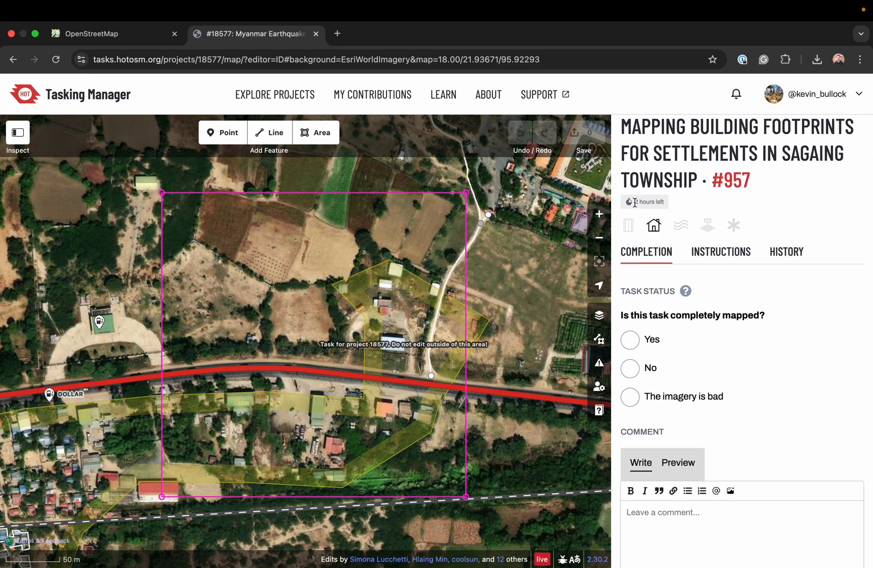
scroll(650, 285, down, 2)
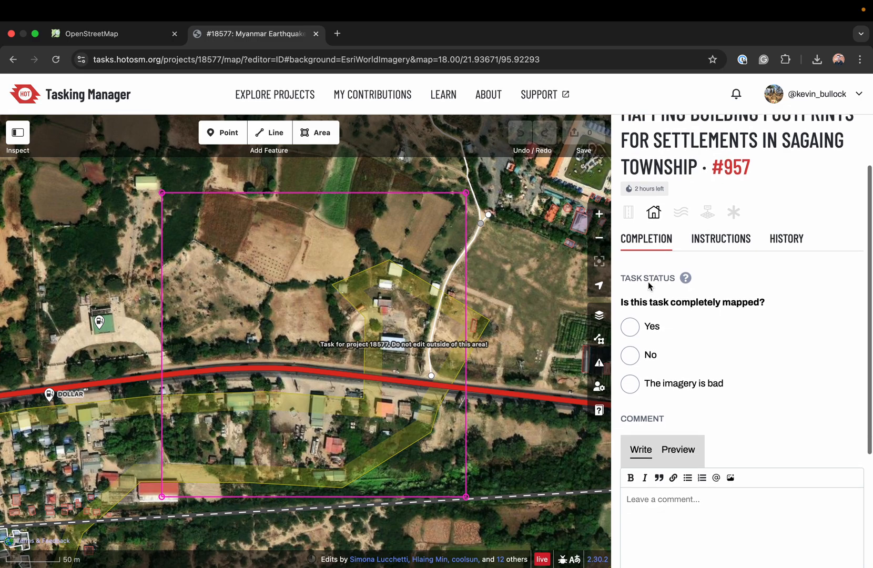
Read the task's instructions on imagery, building outlines and saving through to the changeset comment, and return to its completion form.
click(718, 234)
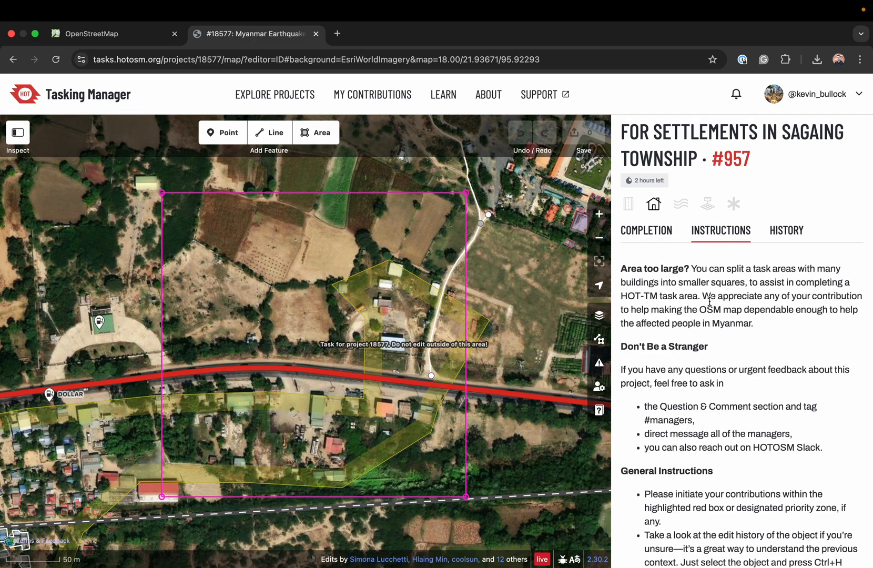
scroll(709, 300, down, 3)
scroll(709, 301, down, 2)
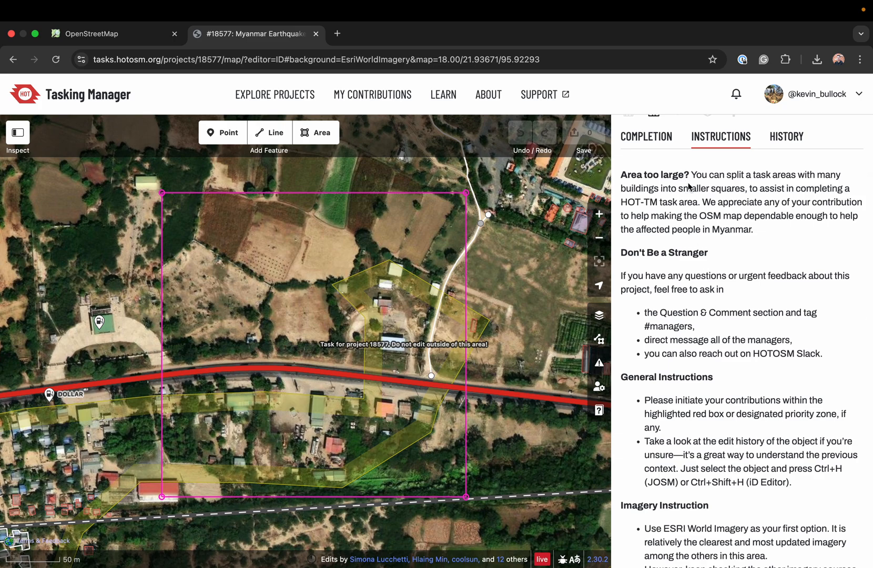
scroll(699, 274, down, 2)
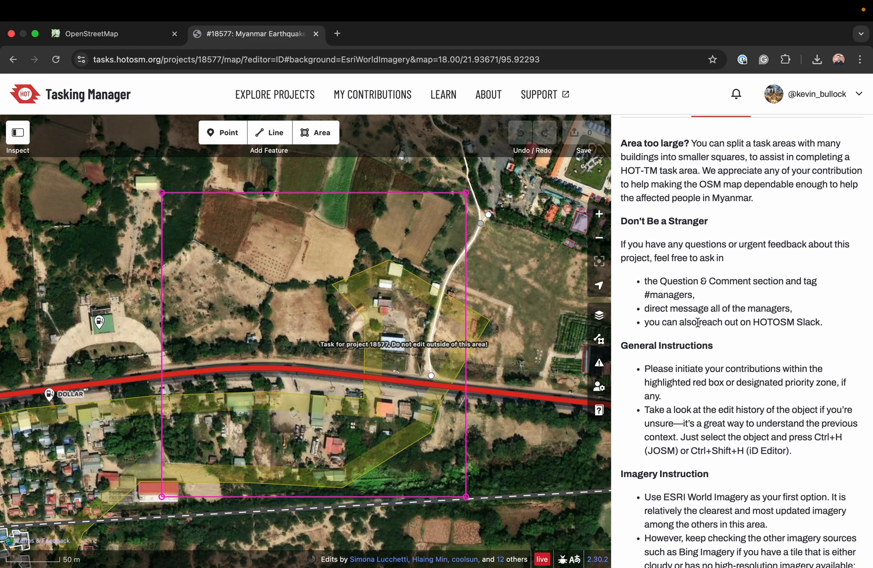
scroll(698, 322, down, 5)
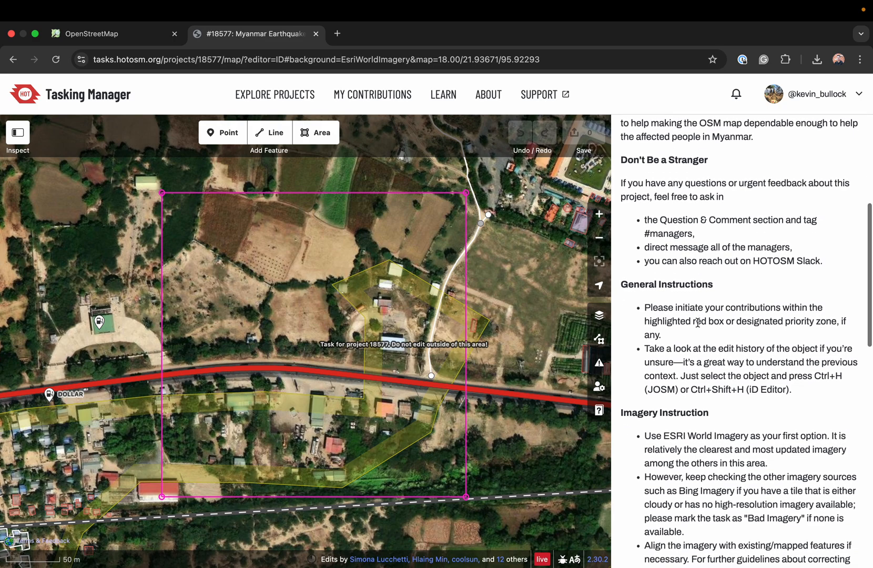
scroll(697, 322, down, 7)
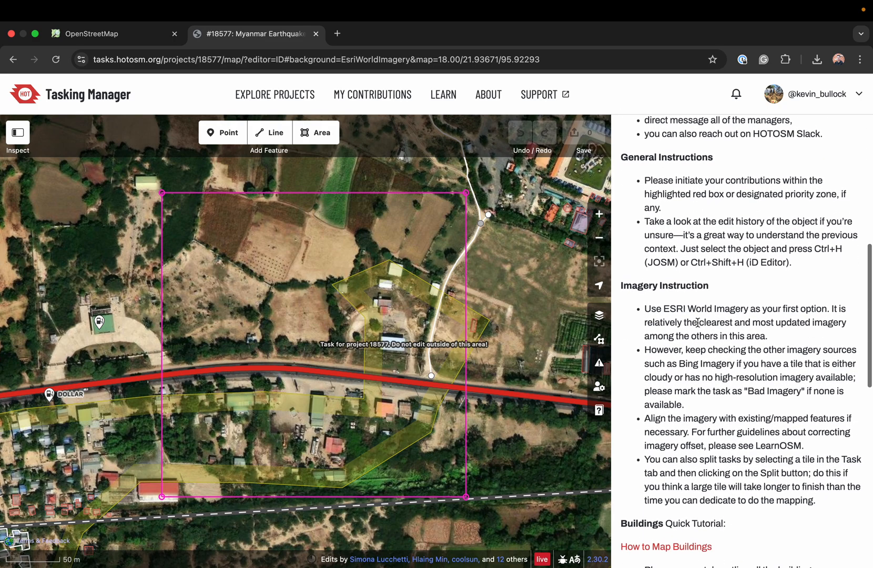
scroll(660, 366, down, 10)
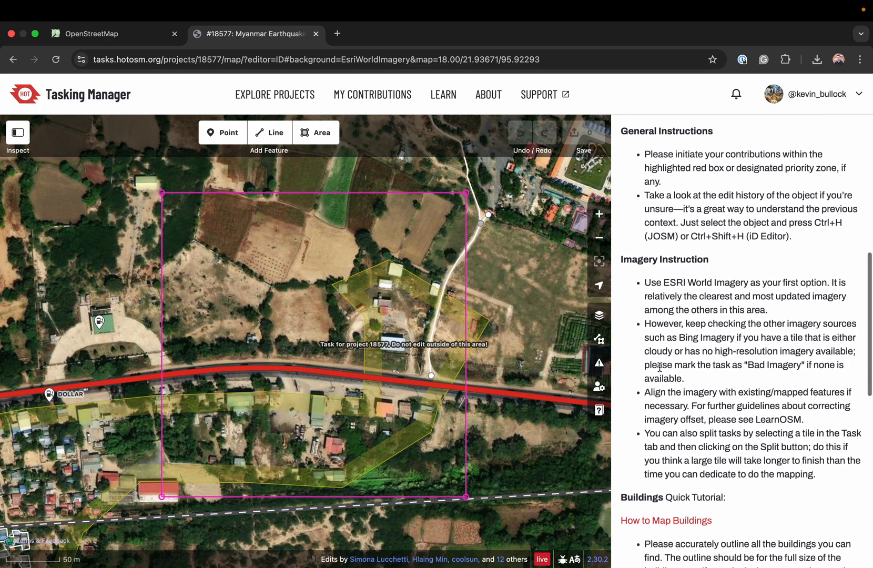
scroll(660, 370, down, 2)
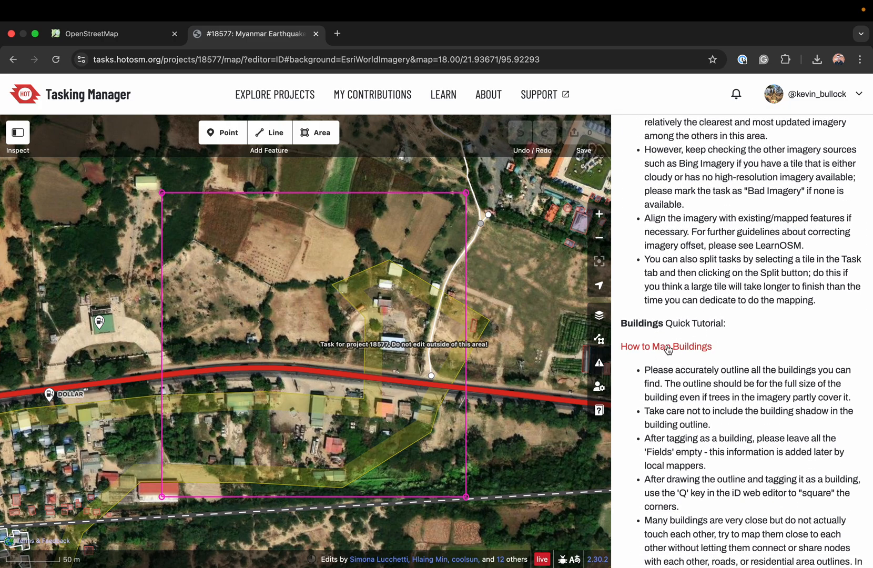
scroll(670, 356, down, 8)
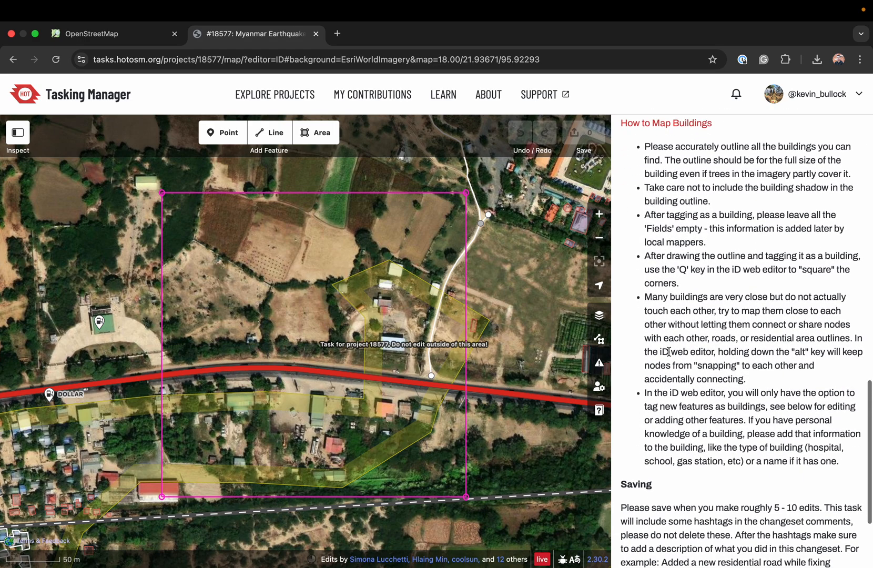
scroll(684, 377, down, 5)
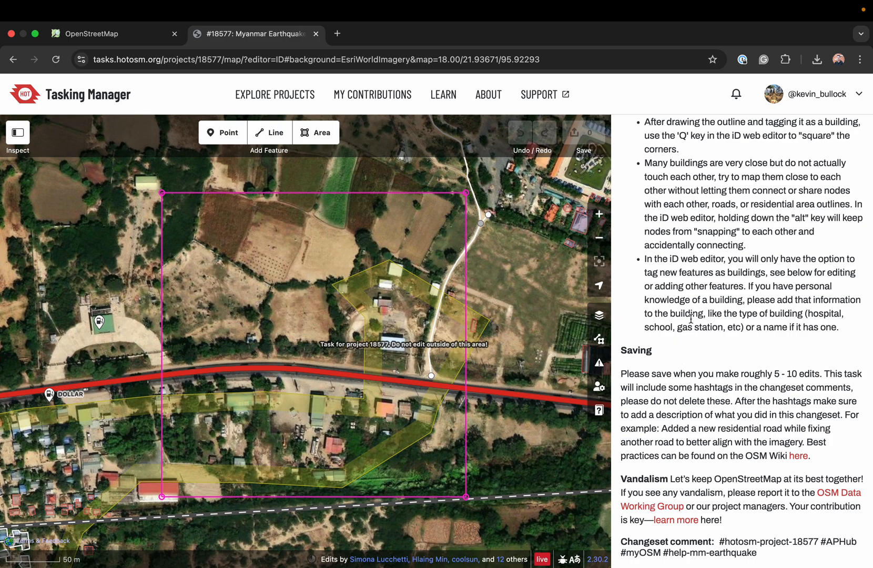
scroll(691, 318, up, 20)
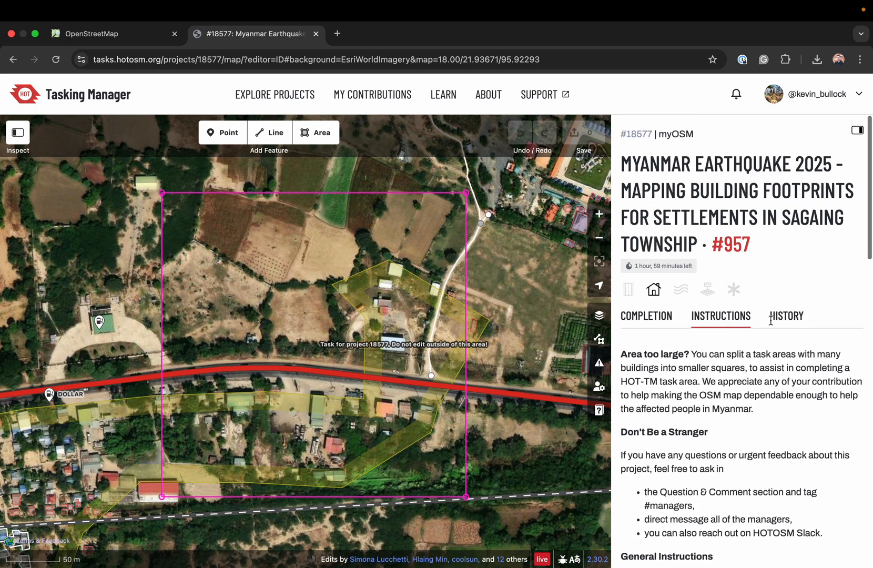
click(771, 318)
click(644, 319)
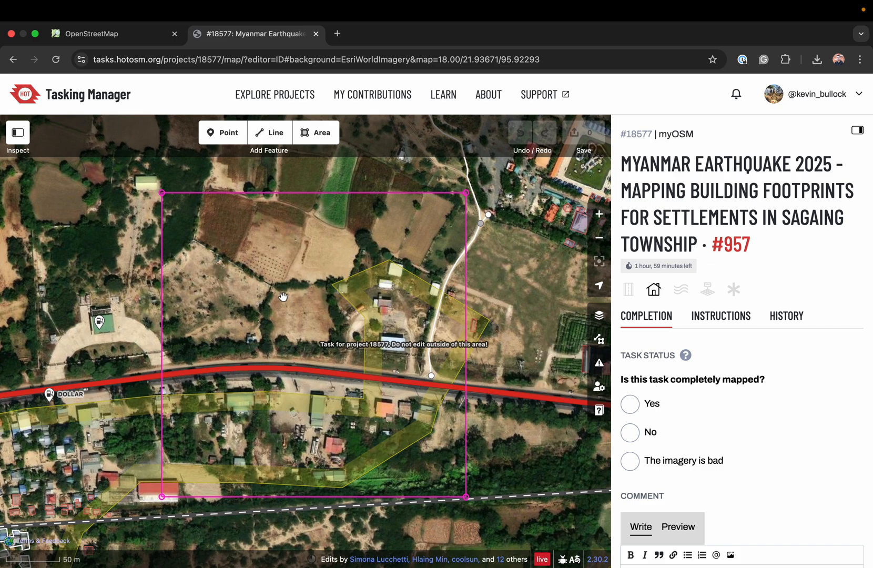
Examine the task square's boundary and the buildings on both sides of the main road.
drag(166, 206, 200, 197)
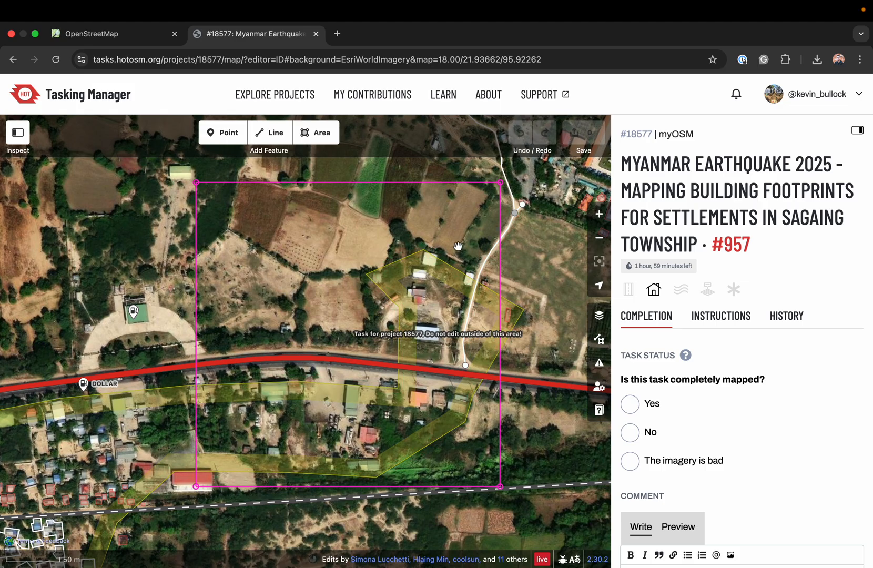
scroll(456, 241, up, 5)
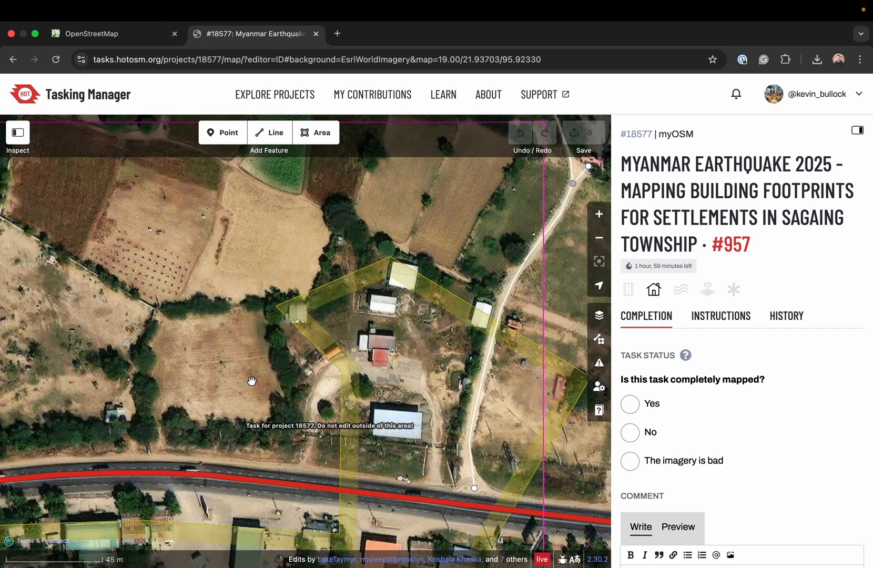
scroll(247, 379, down, 5)
scroll(243, 343, down, 5)
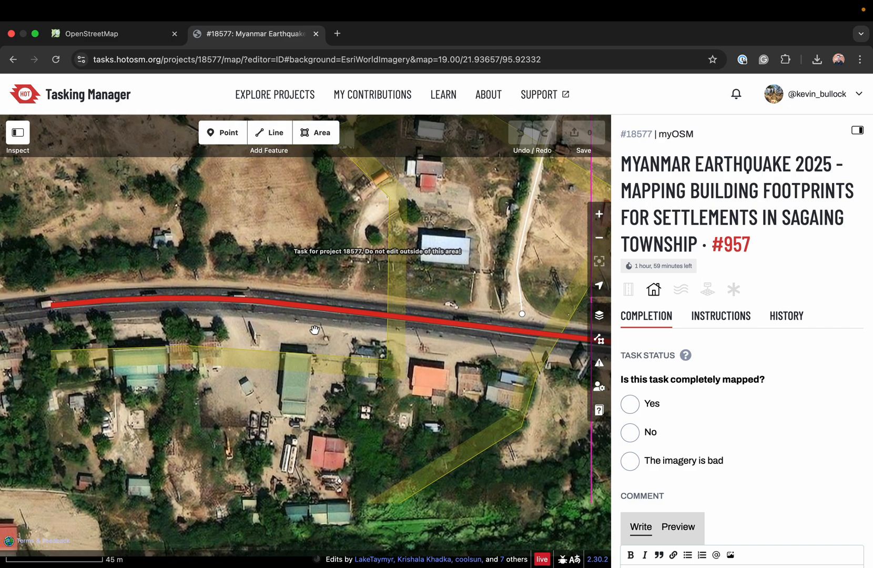
Select the existing yellow-outlined area crossing the main road and examine its outline and the unmapped buildings inside the task square.
click(351, 347)
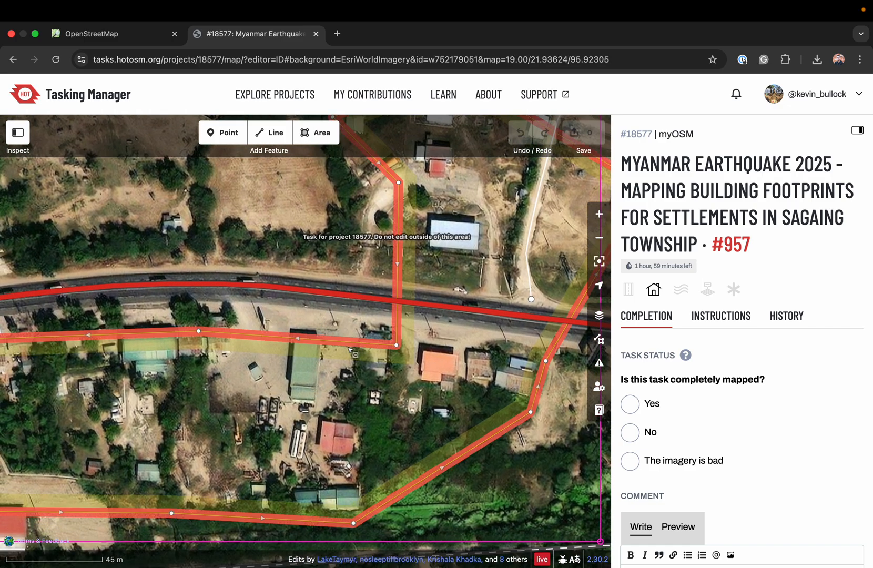
scroll(358, 370, left, 5)
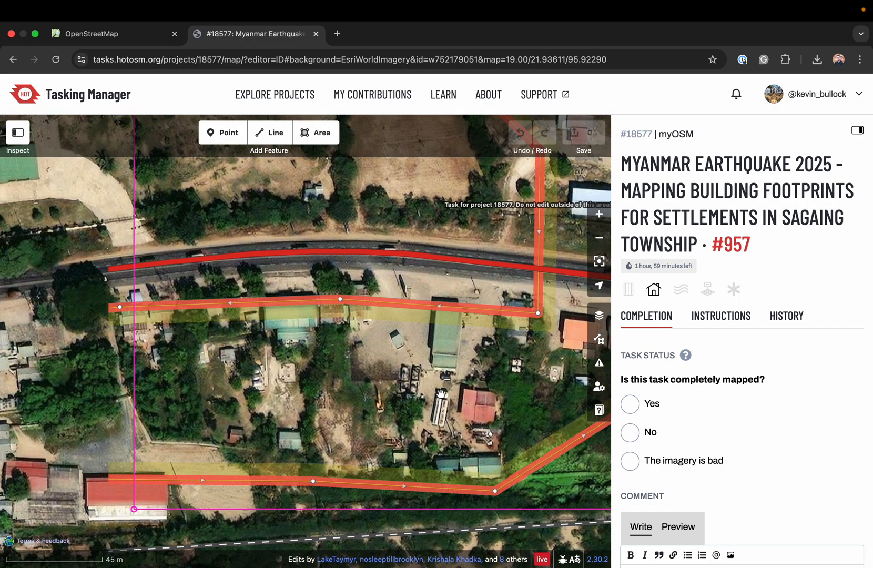
drag(440, 394, 361, 389)
scroll(347, 400, right, 6)
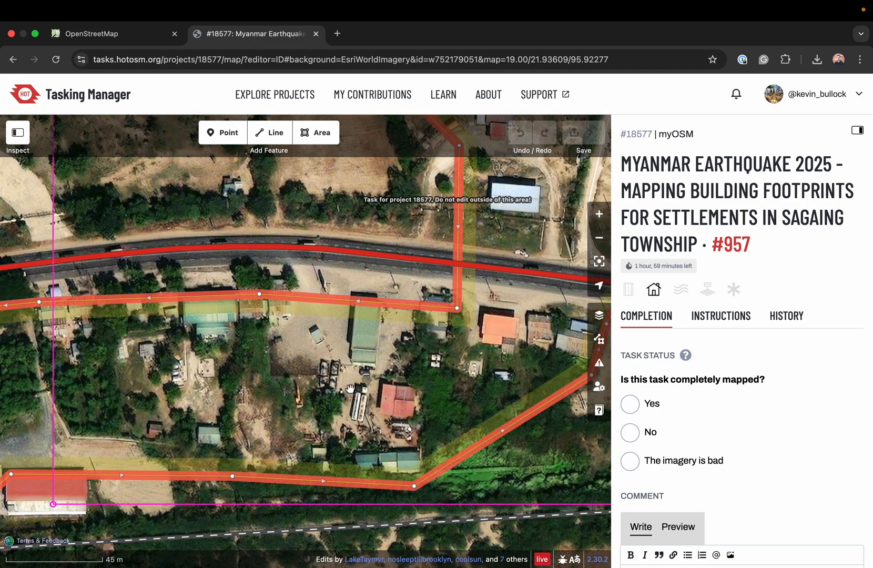
scroll(297, 435, up, 5)
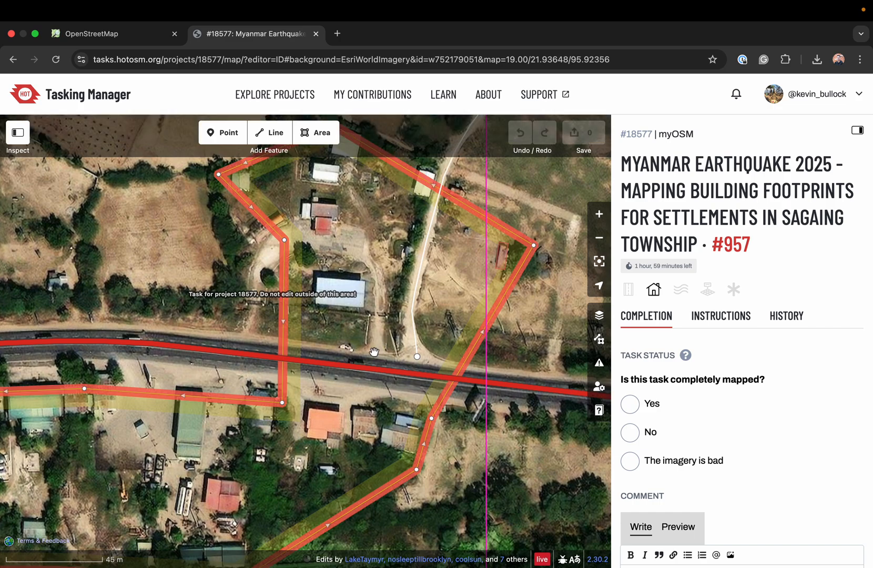
scroll(398, 424, down, 9)
scroll(399, 423, left, 3)
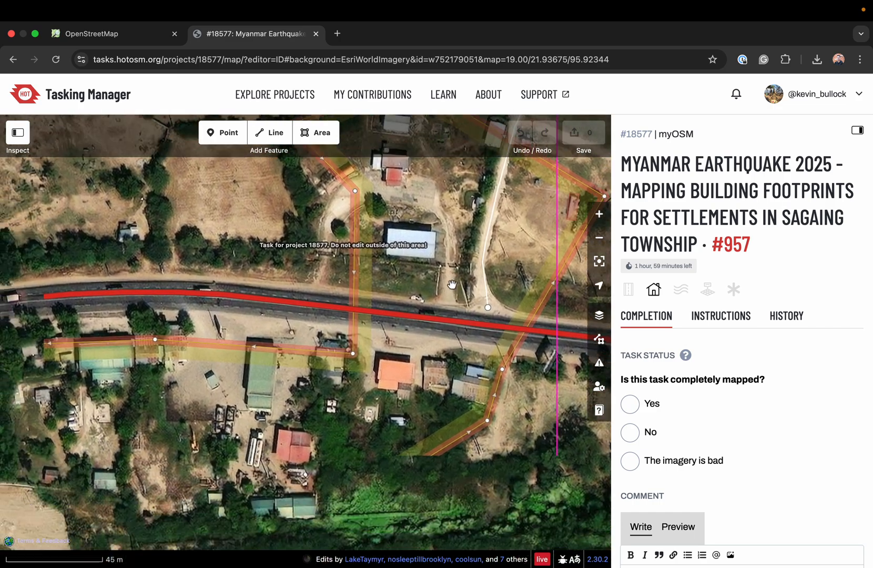
scroll(395, 358, left, 3)
scroll(395, 358, down, 1)
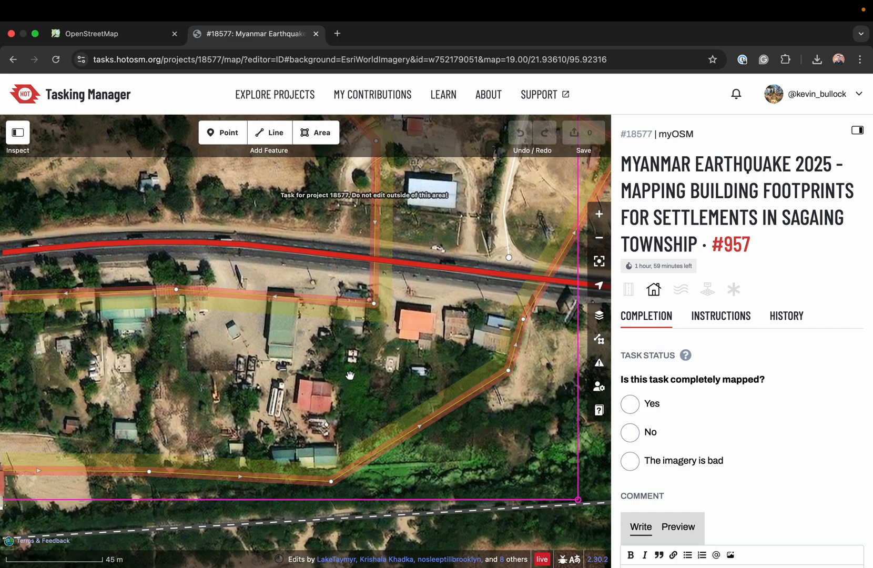
scroll(308, 378, right, 2)
scroll(308, 377, up, 1)
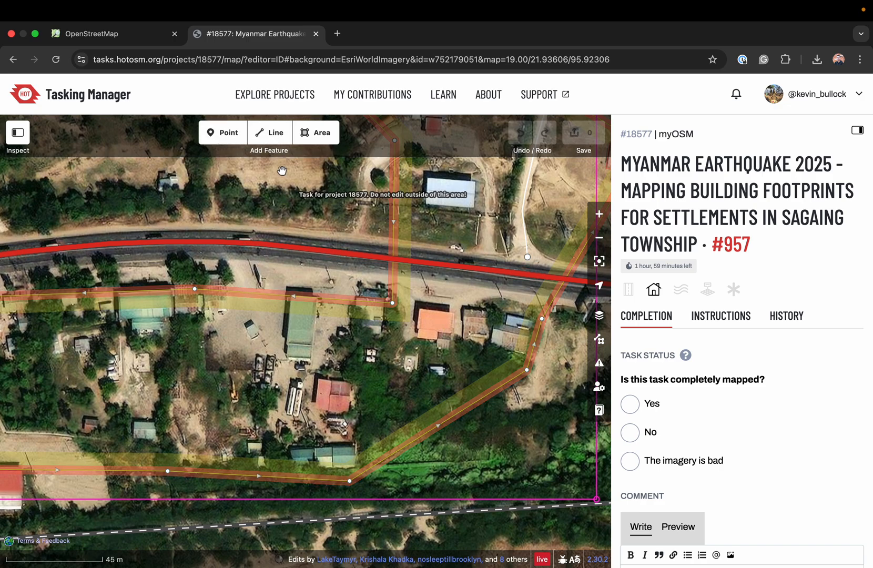
Trace the orange-roofed building just south of the main road as a closed four-corner area.
click(315, 135)
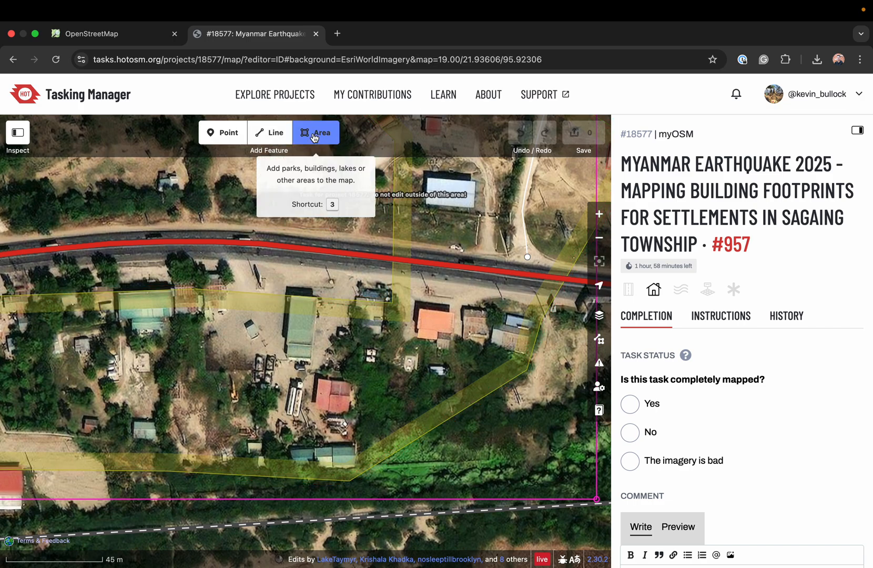
click(421, 311)
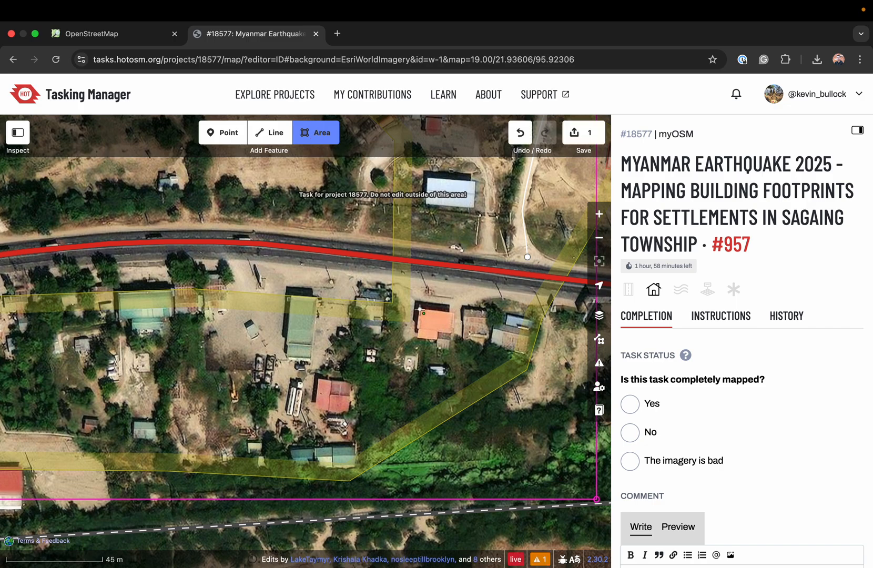
click(454, 313)
click(451, 342)
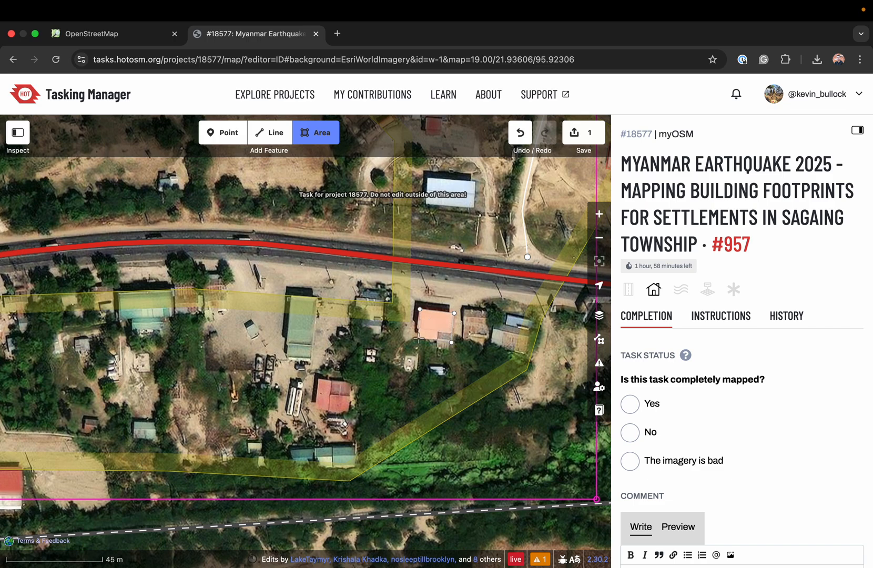
double_click(418, 337)
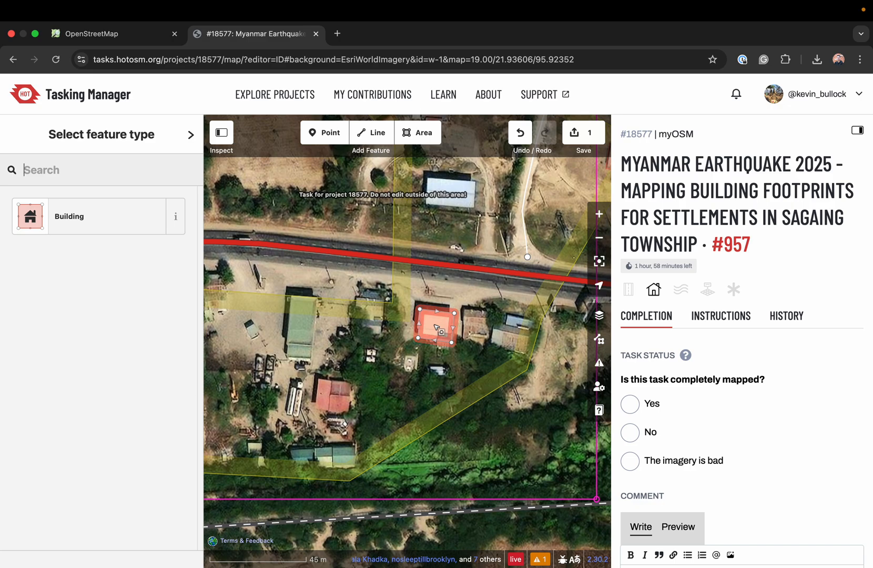
Square the corners of the traced orange-roofed area and set its feature type to Building.
right_click(441, 331)
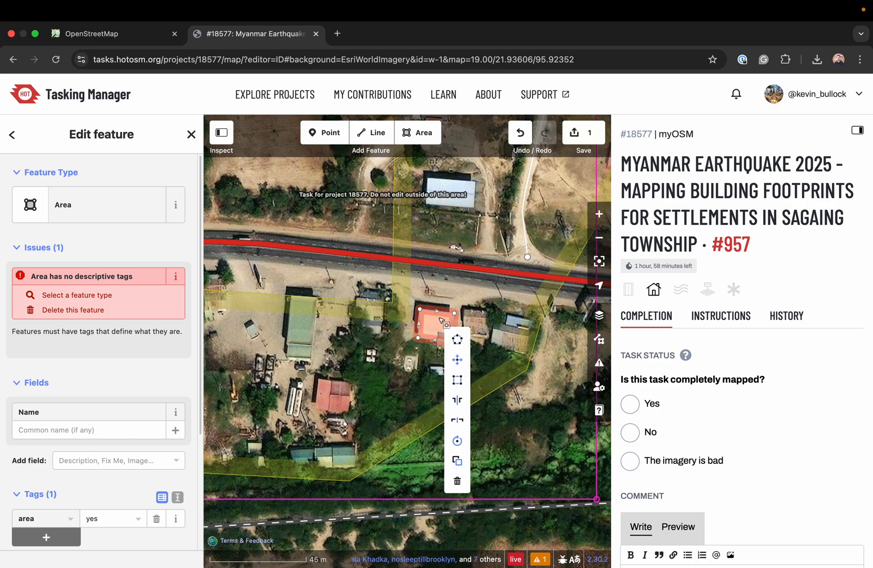
click(458, 382)
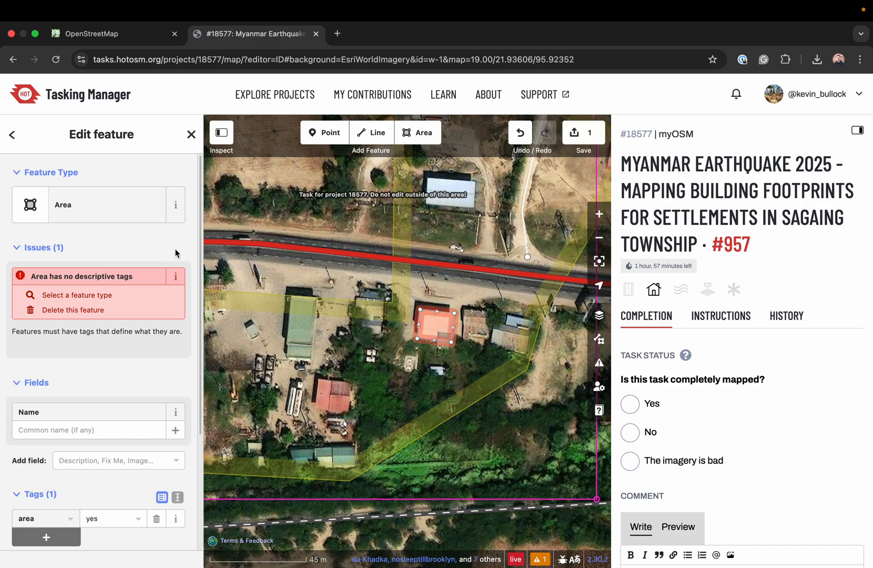
click(89, 202)
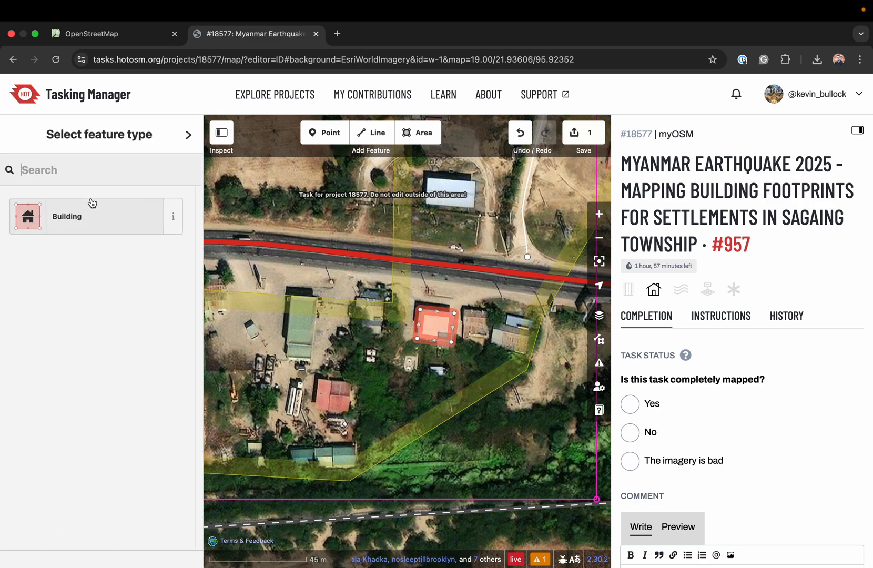
click(62, 225)
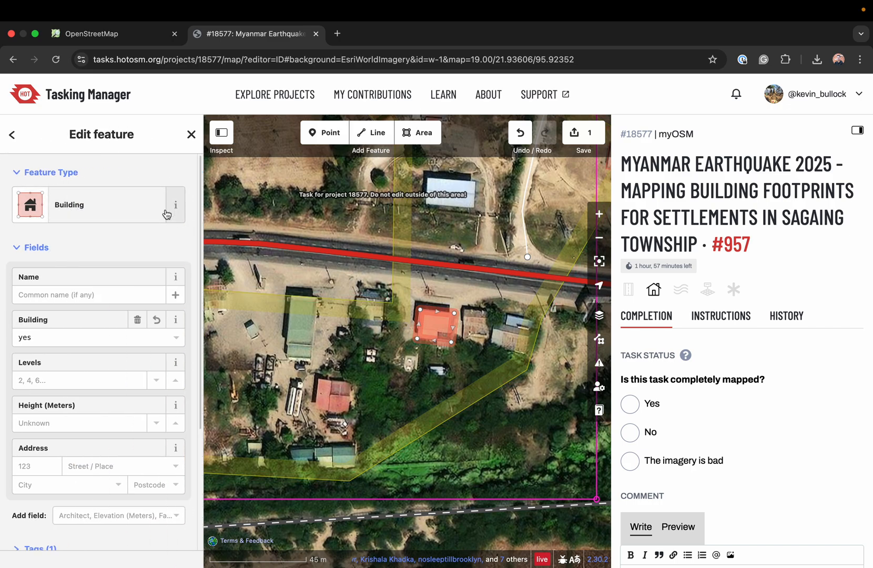
Search the building's available feature types for "school", return without changing its type, and deselect the building.
click(66, 207)
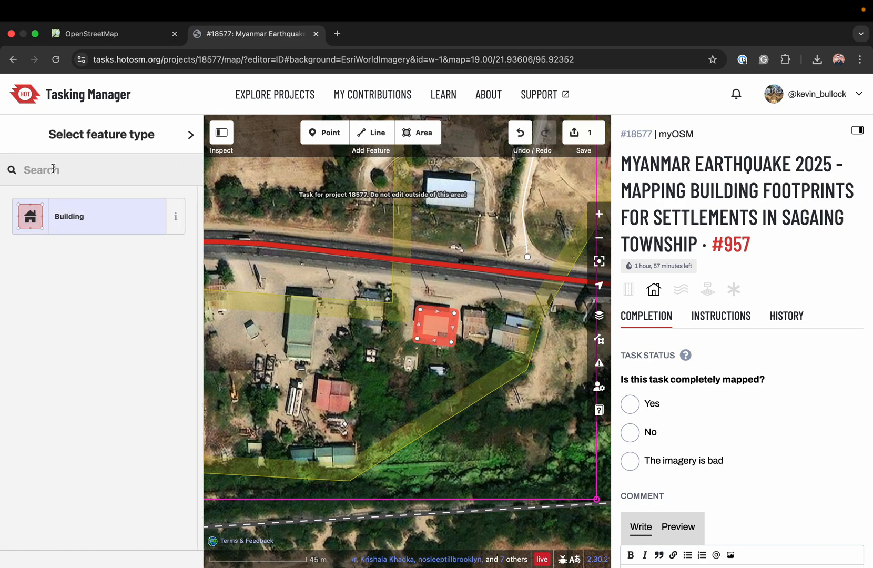
text(school)
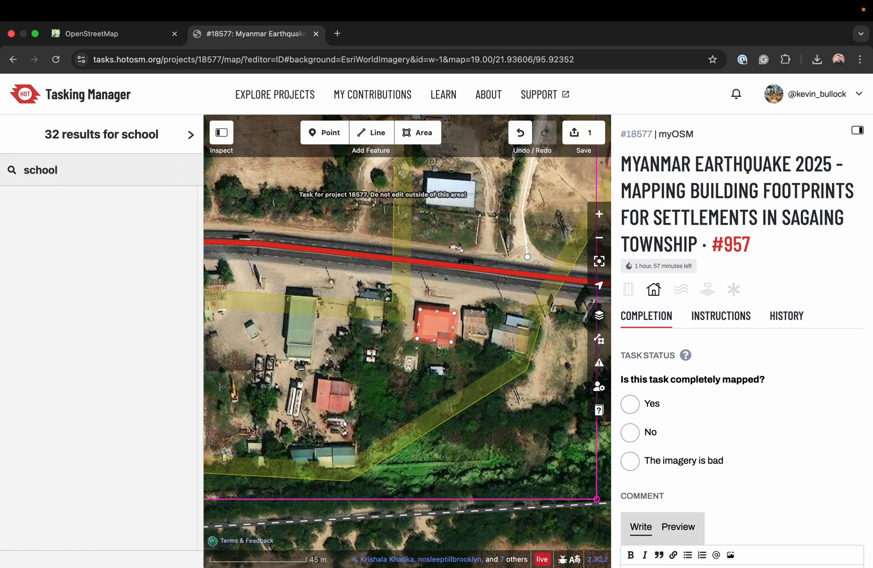
click(190, 140)
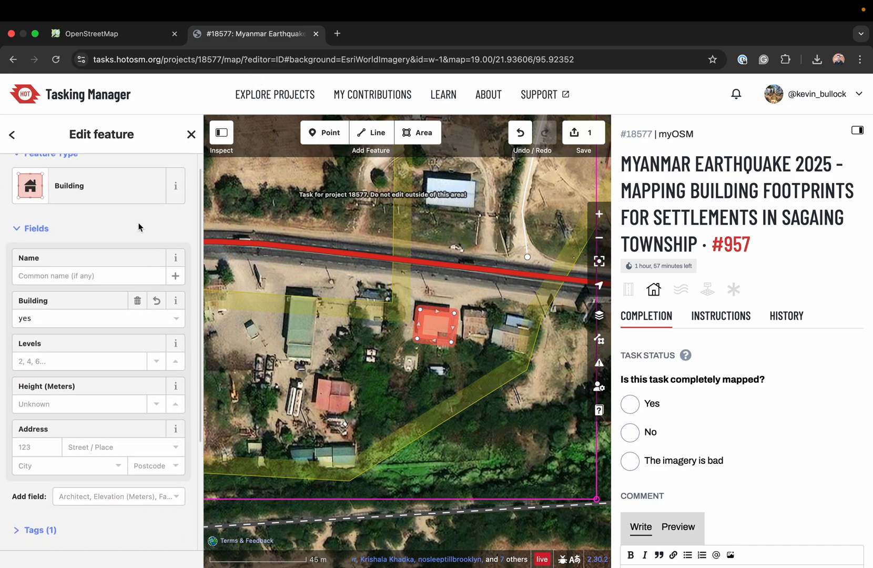
click(16, 141)
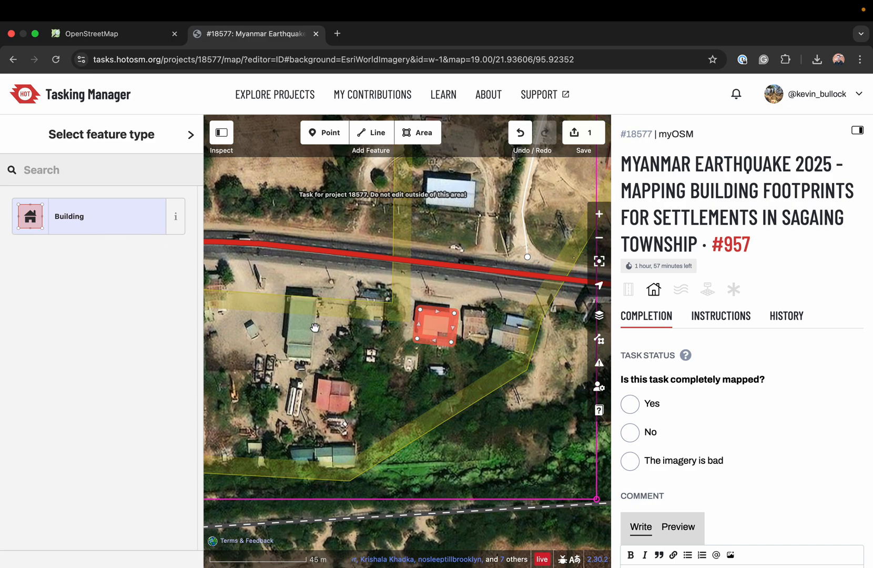
click(404, 352)
click(445, 344)
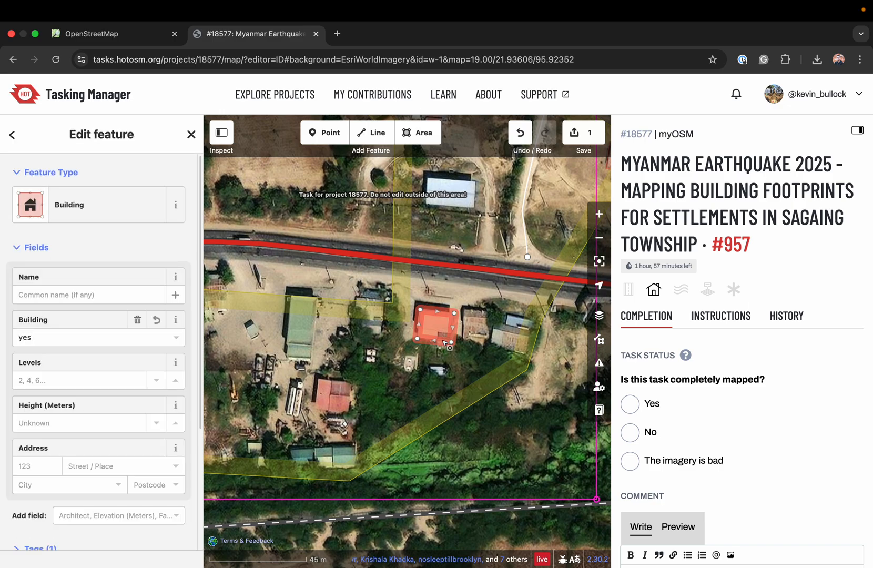
click(388, 358)
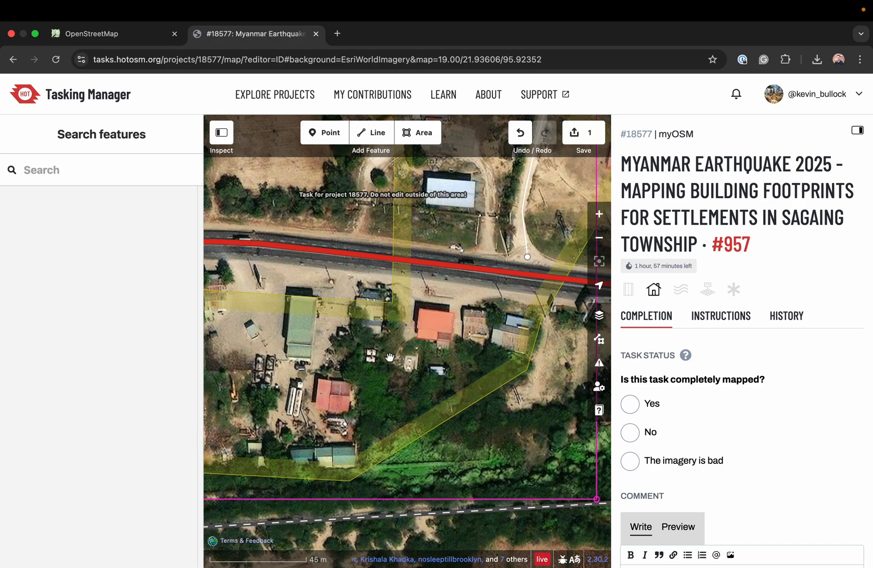
Copy the orange-roofed building's outline and paste it over the red-roofed building to the southwest, beside the parked trucks.
scroll(389, 357, left, 1)
scroll(391, 360, up, 3)
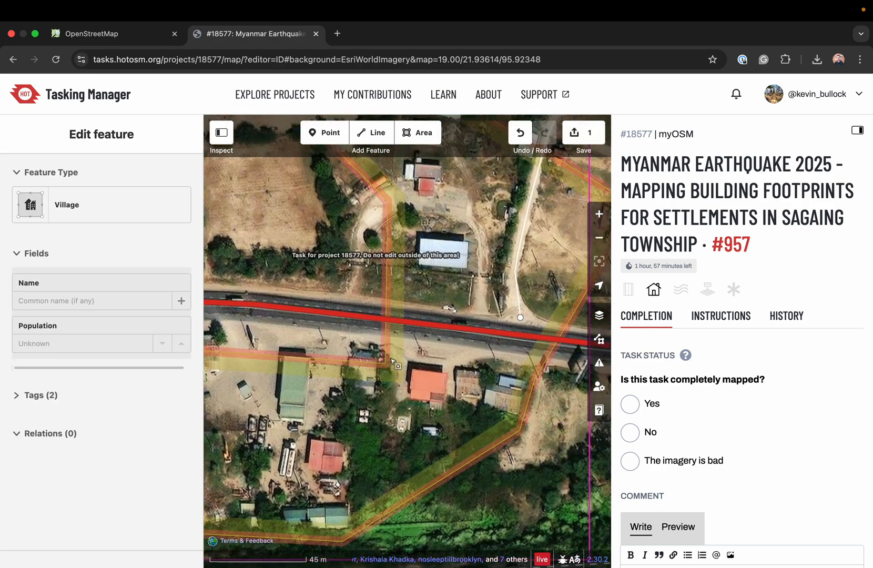
scroll(392, 362, down, 2)
scroll(392, 362, down, 5)
scroll(392, 362, left, 3)
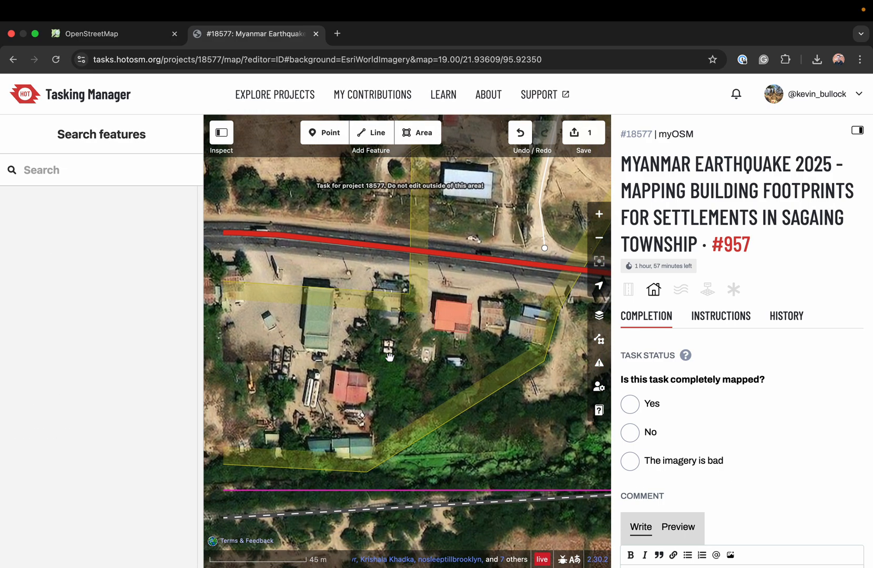
scroll(400, 352, left, 3)
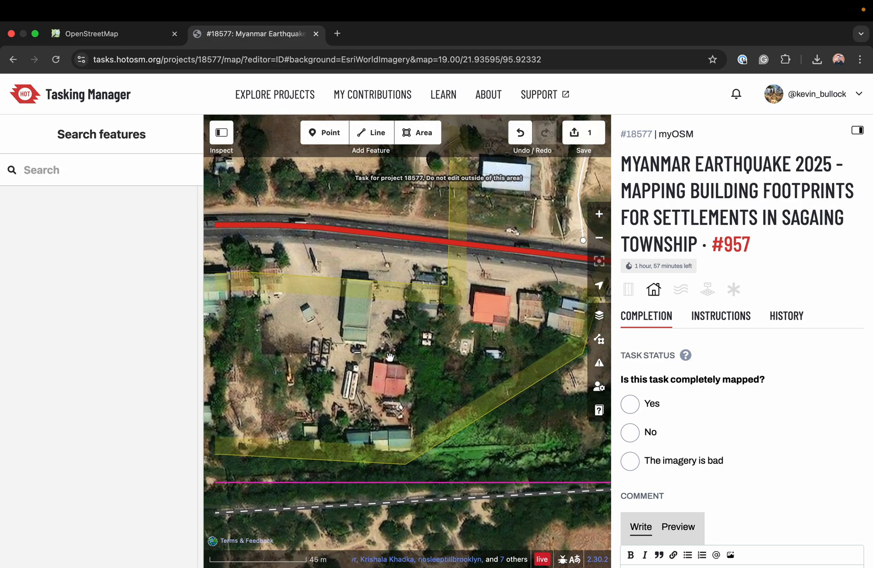
click(507, 312)
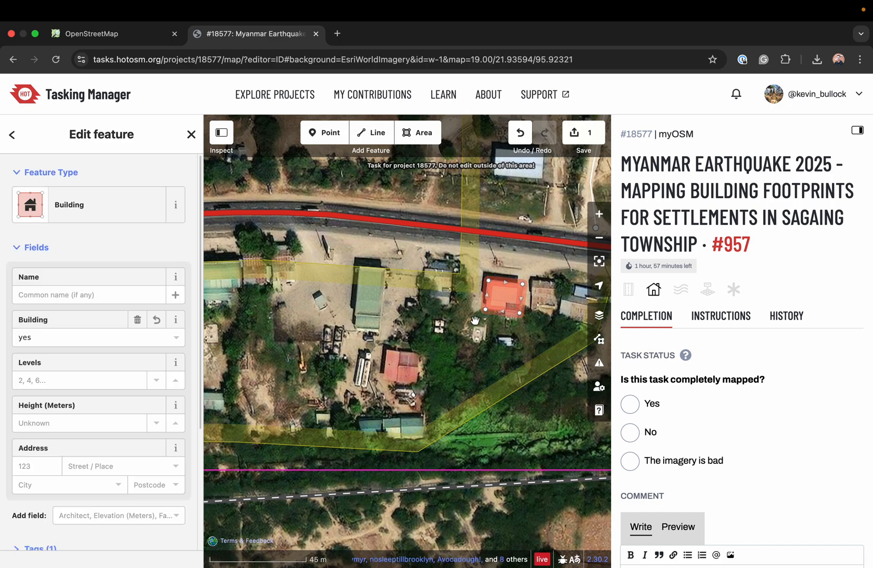
click(441, 344)
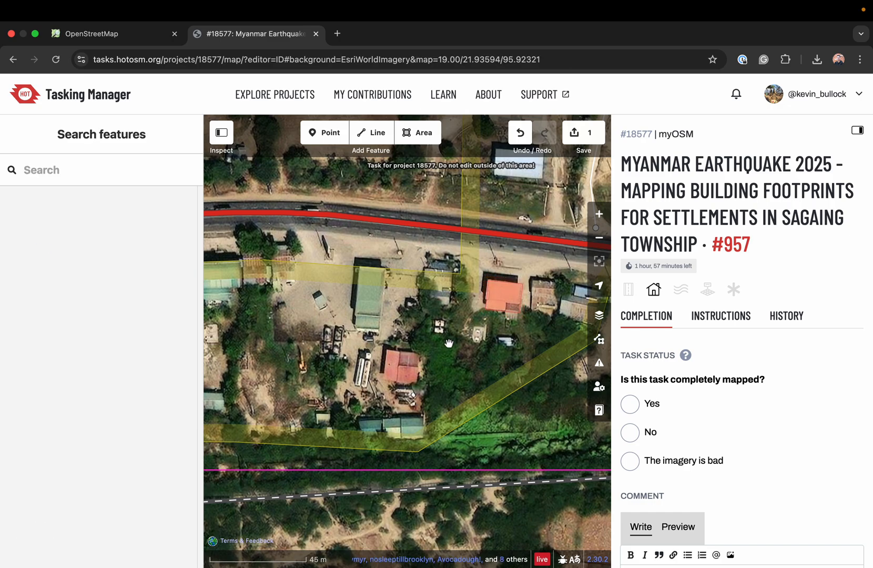
scroll(448, 343, left, 3)
click(524, 305)
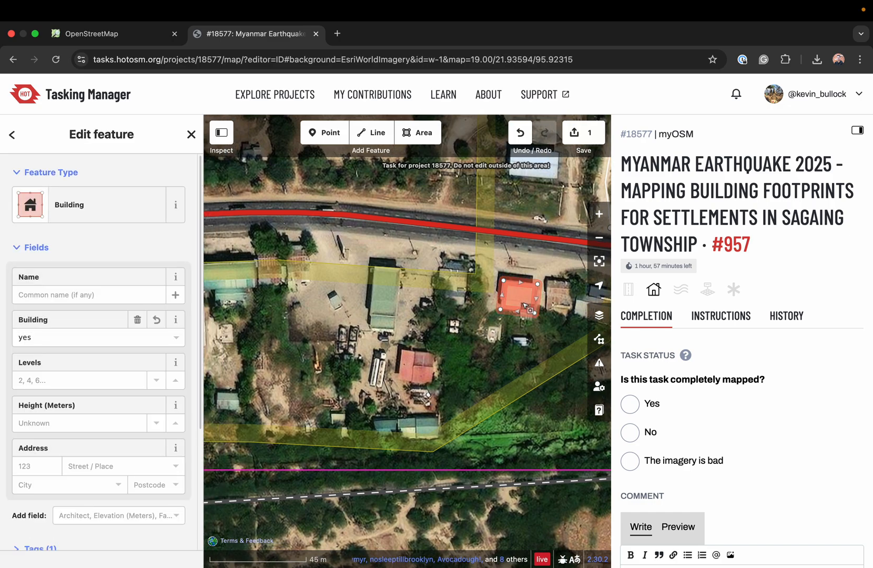
key(ctrl+c)
key(ctrl+v)
click(421, 371)
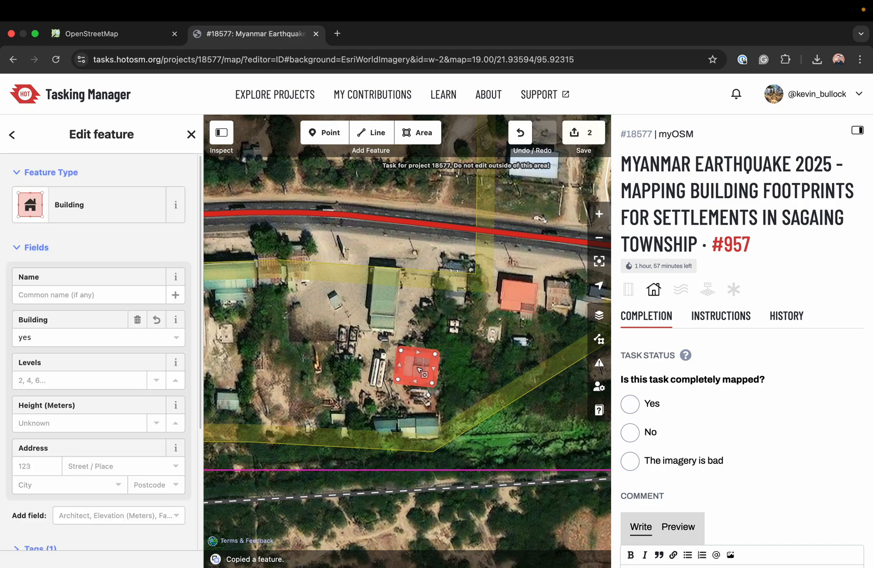
Paste another building copy over the small grey-roofed building in the square's southwest, fitting the outline to the roof and squaring its corners.
scroll(482, 386, left, 4)
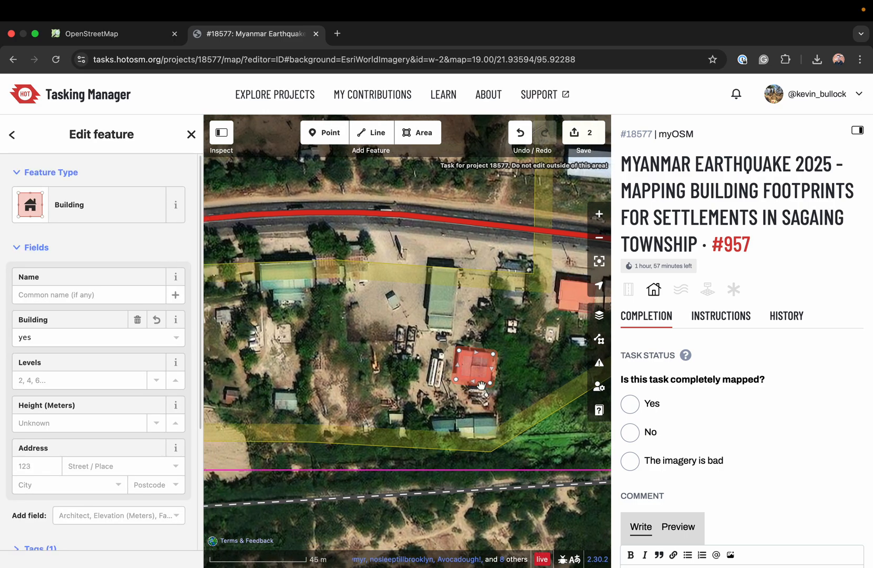
scroll(481, 386, left, 5)
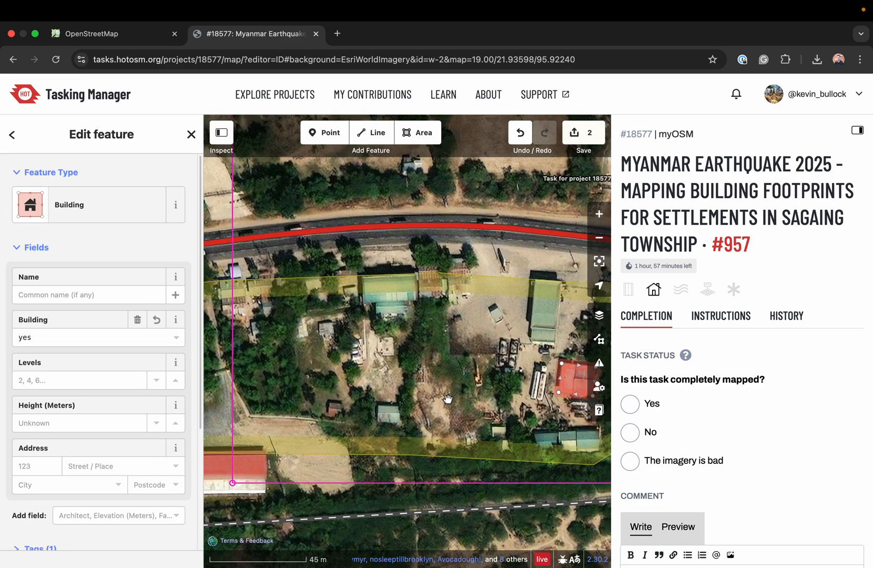
key(ctrl+v)
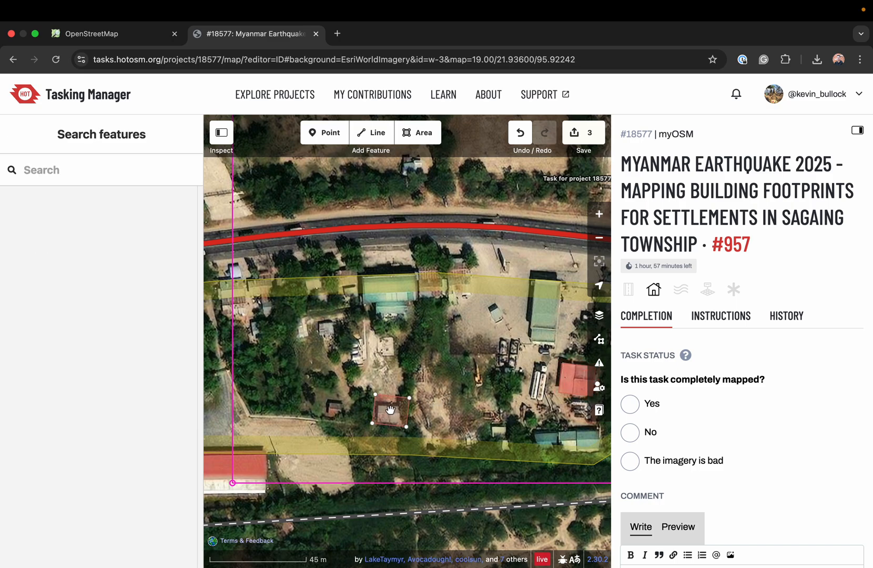
click(390, 410)
drag(403, 426, 378, 424)
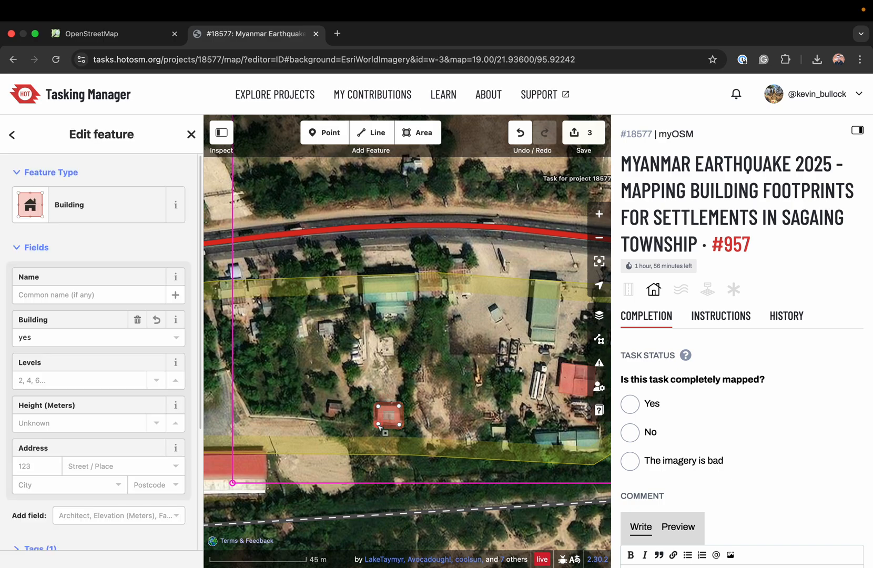
key(q)
click(455, 408)
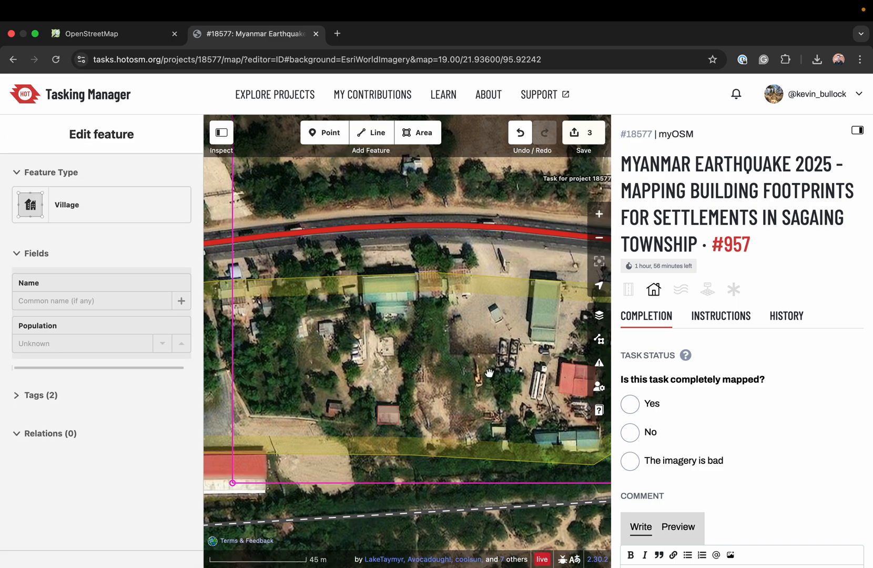
Examine the buildings on both sides of the main road across the whole task square.
drag(569, 370, 423, 354)
drag(499, 377, 394, 391)
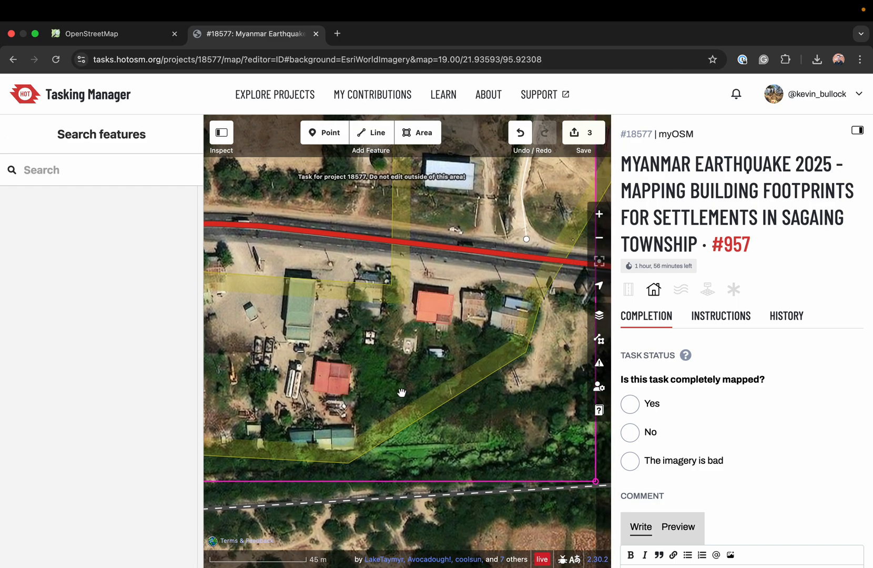
drag(438, 350, 402, 382)
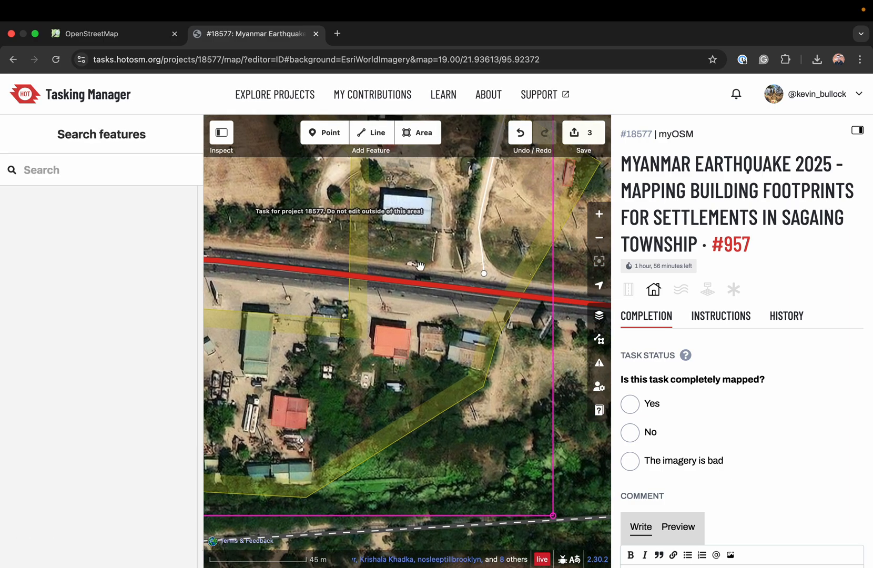
click(598, 238)
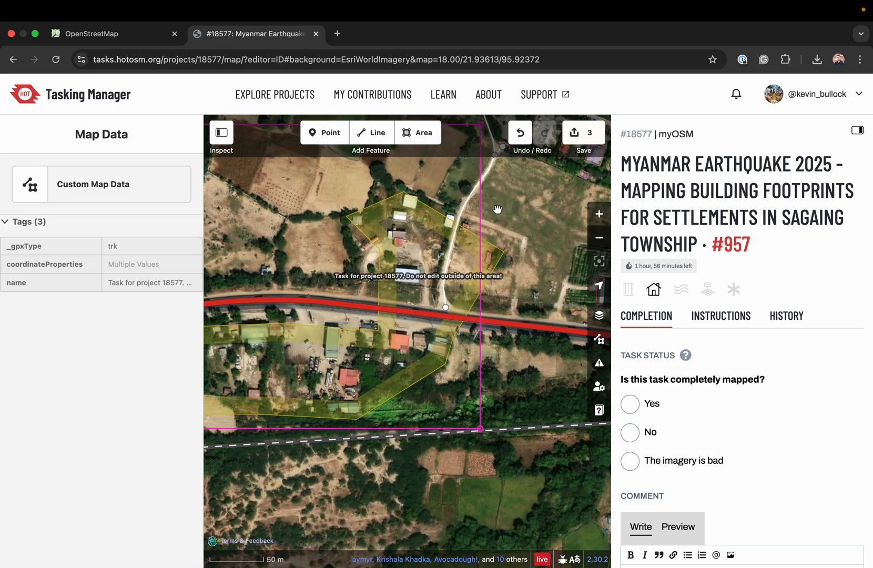
drag(497, 209, 565, 267)
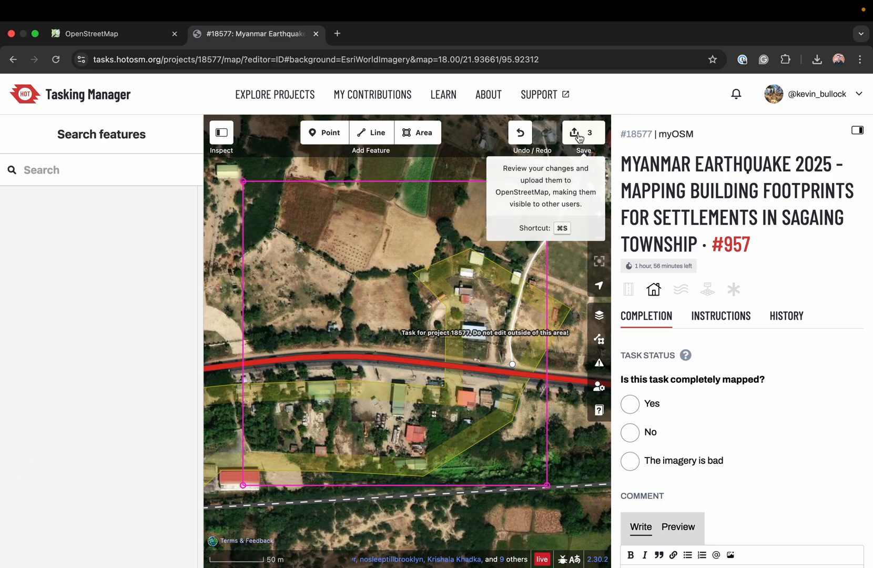
Upload the three new buildings to OpenStreetMap after reviewing the changeset's tags and changes, and open the uploaded changeset's page.
click(579, 138)
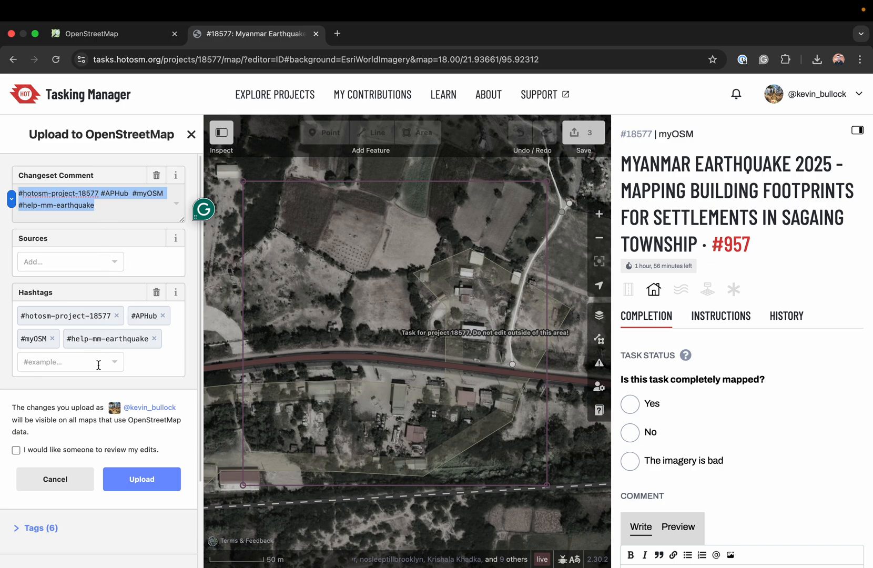
scroll(86, 406, down, 4)
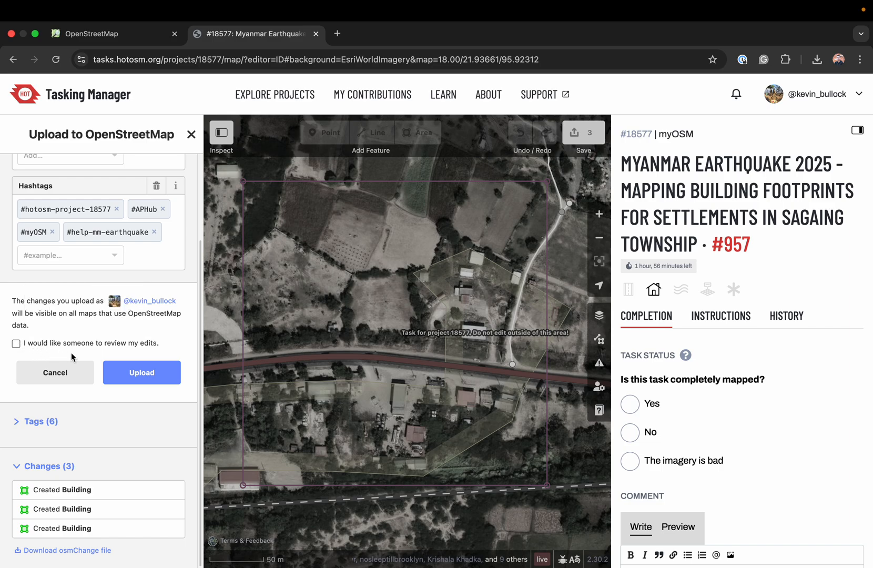
click(22, 427)
scroll(23, 433, down, 3)
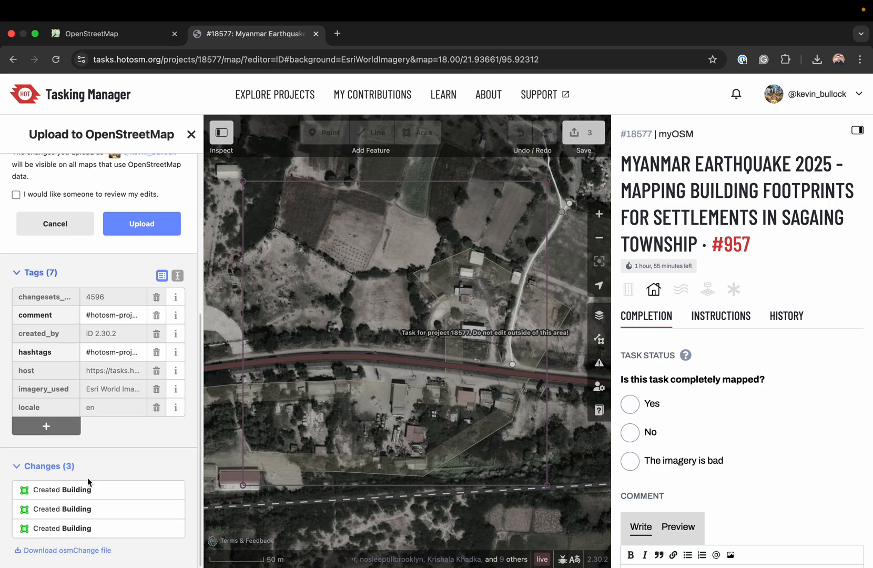
click(139, 230)
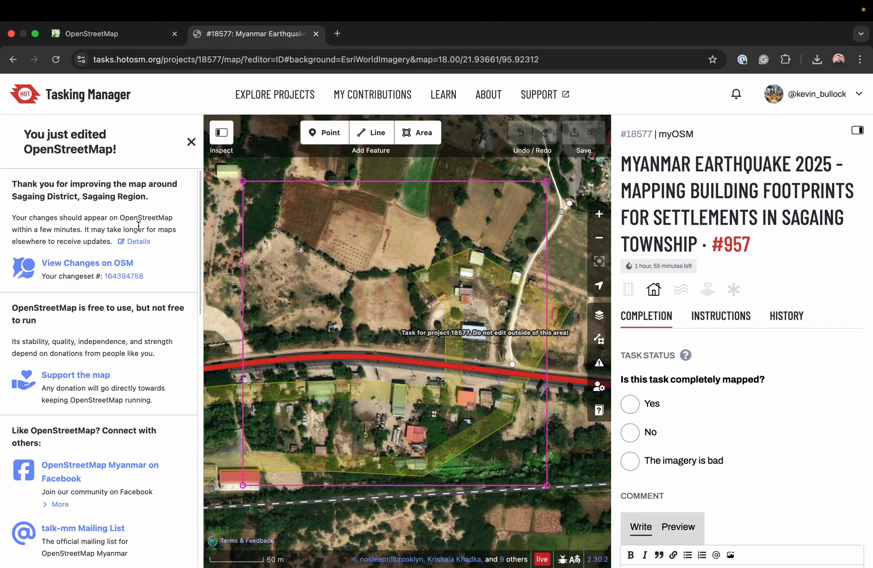
click(124, 276)
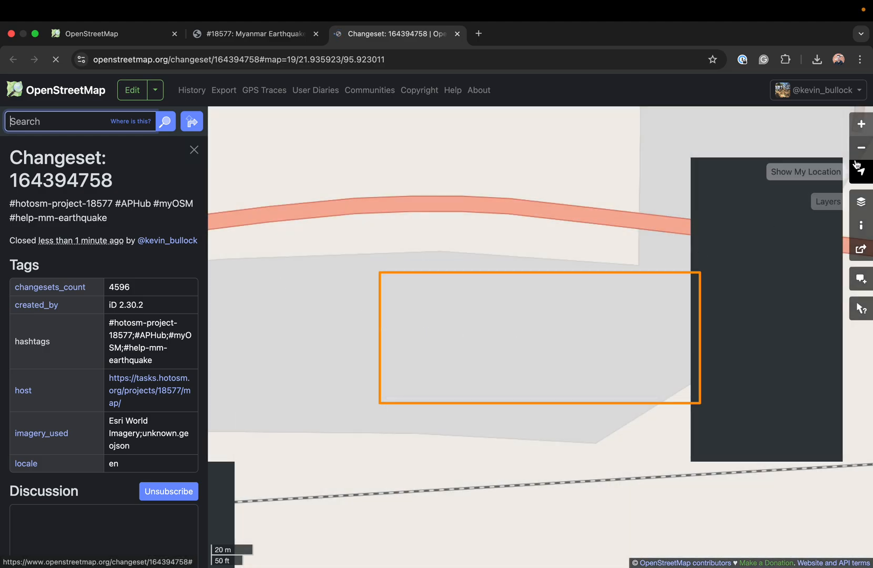
Examine the uploaded changeset's wider map area and its tags, and close the changeset page.
click(860, 148)
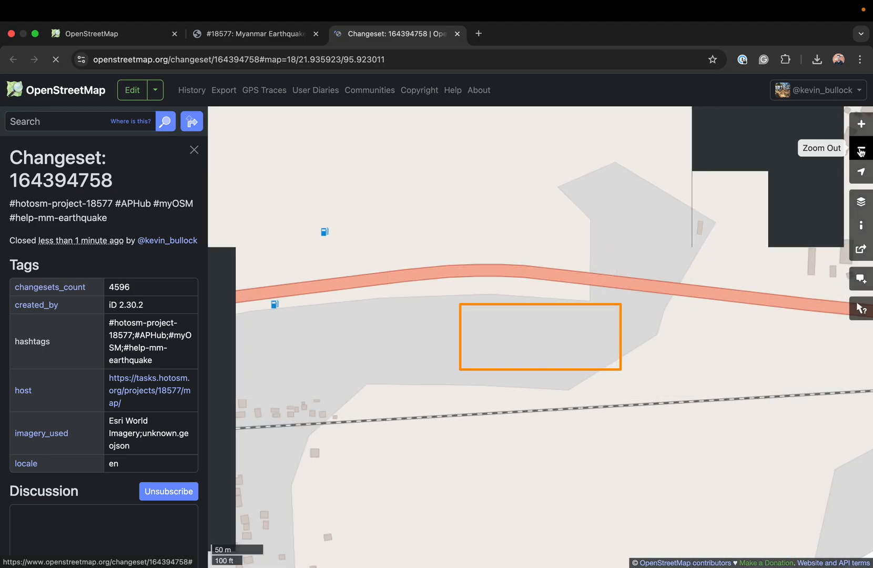
click(861, 150)
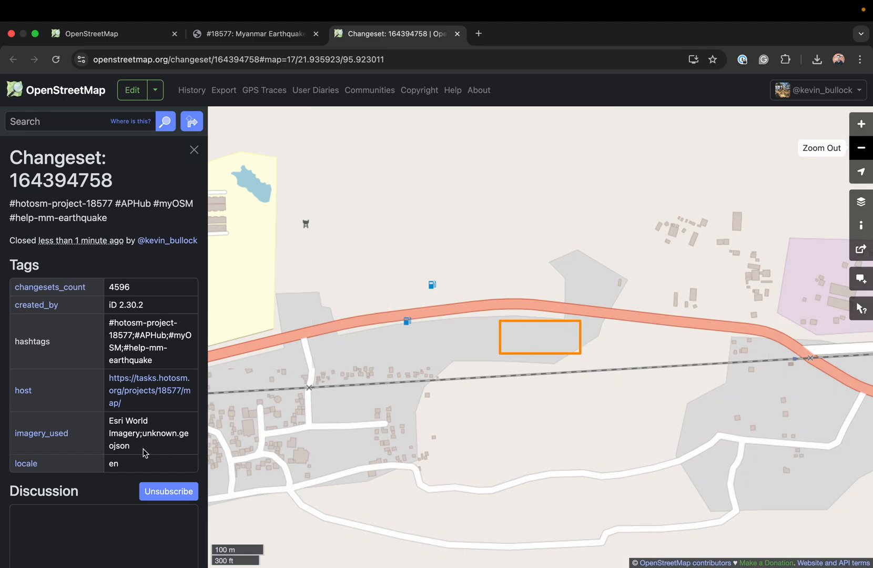
scroll(145, 448, down, 1)
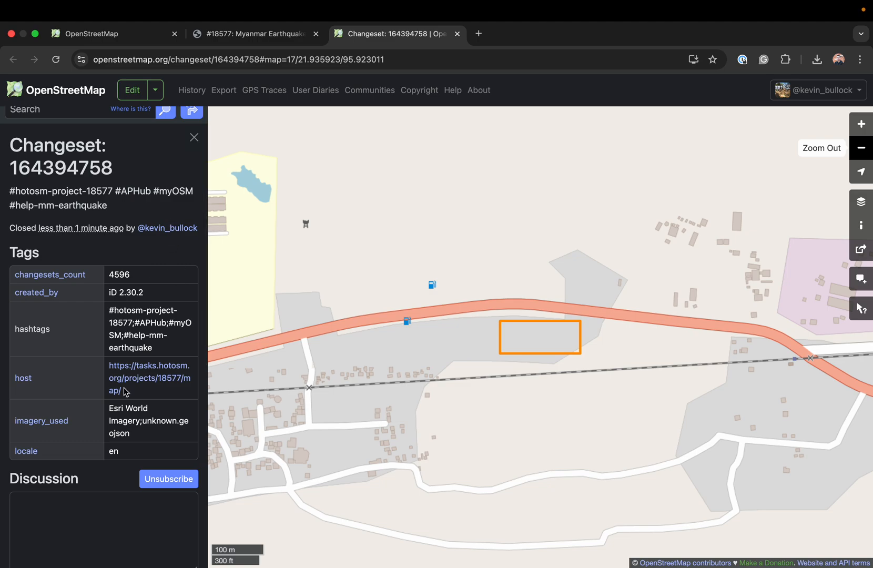
scroll(166, 348, up, 1)
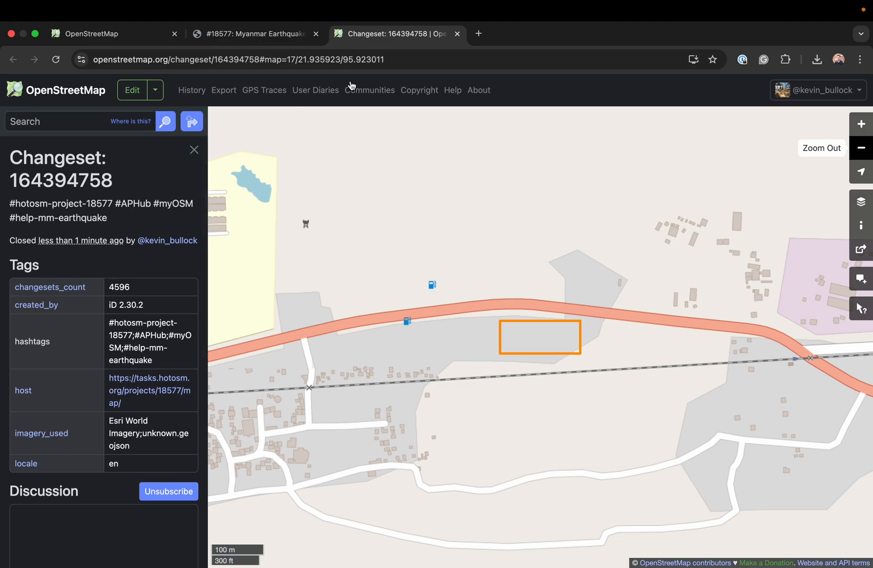
click(457, 34)
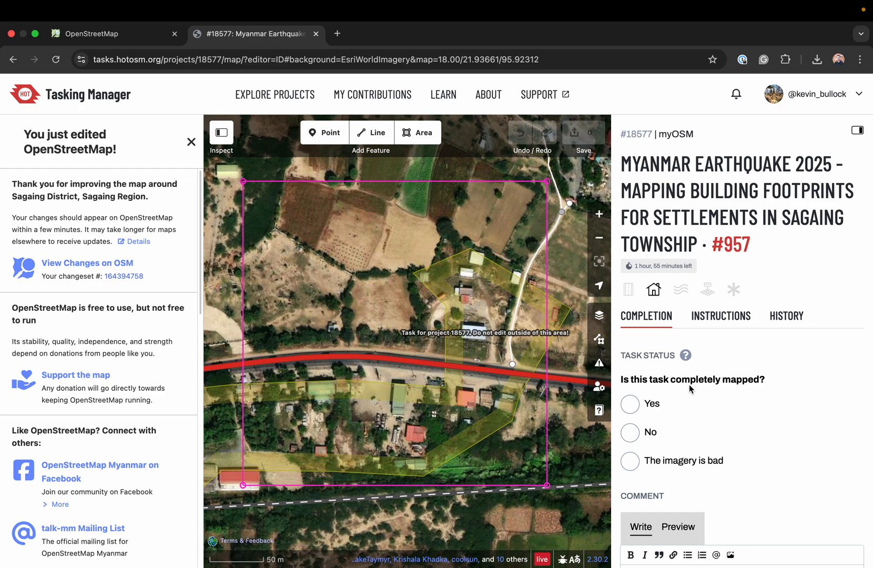
Submit task #957 as not completely mapped, with the comment "I was just doing a tutorial and I will come back and finish the job.".
click(633, 403)
scroll(697, 394, down, 1)
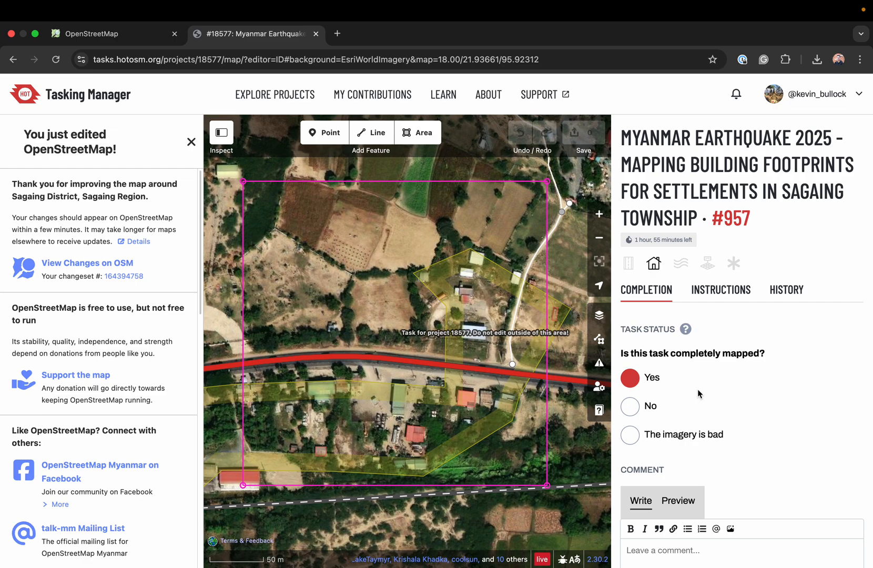
click(630, 407)
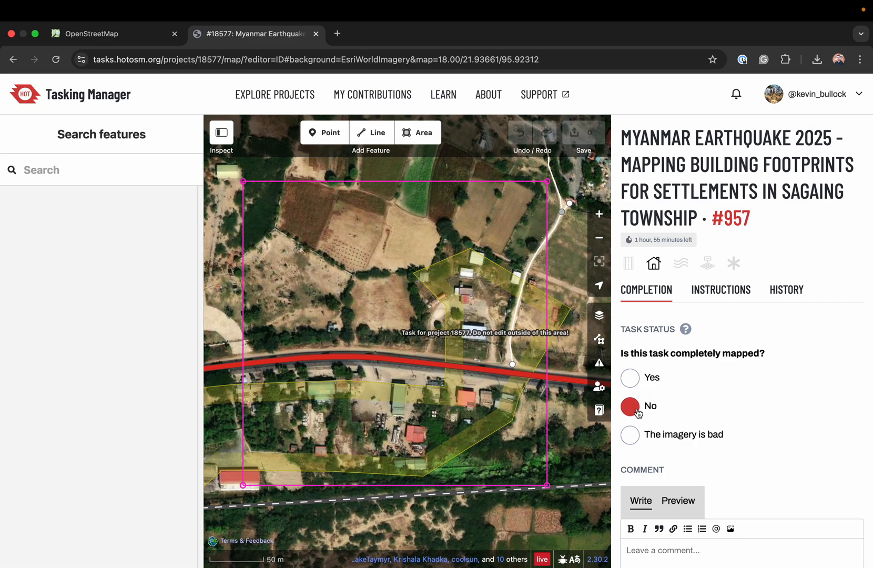
scroll(652, 433, down, 4)
click(664, 386)
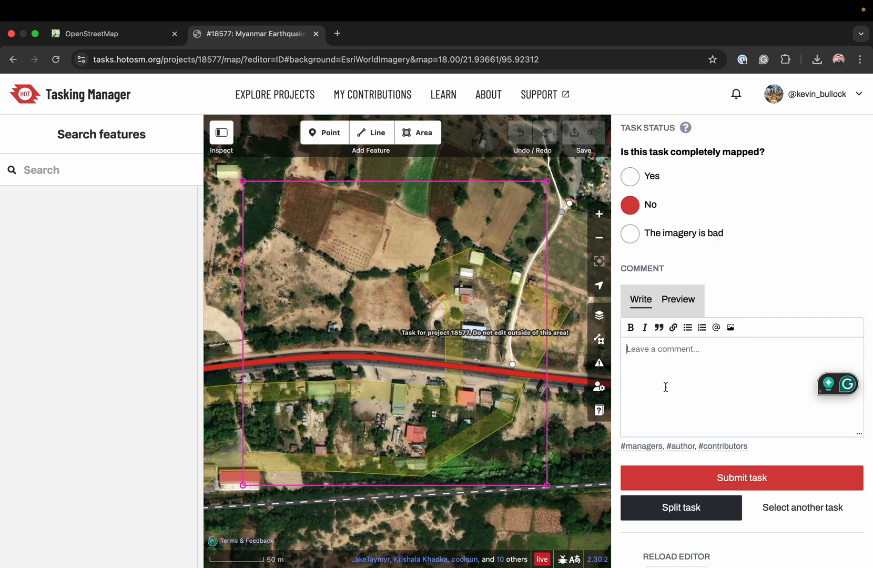
text(I was just doing a tutorial an)
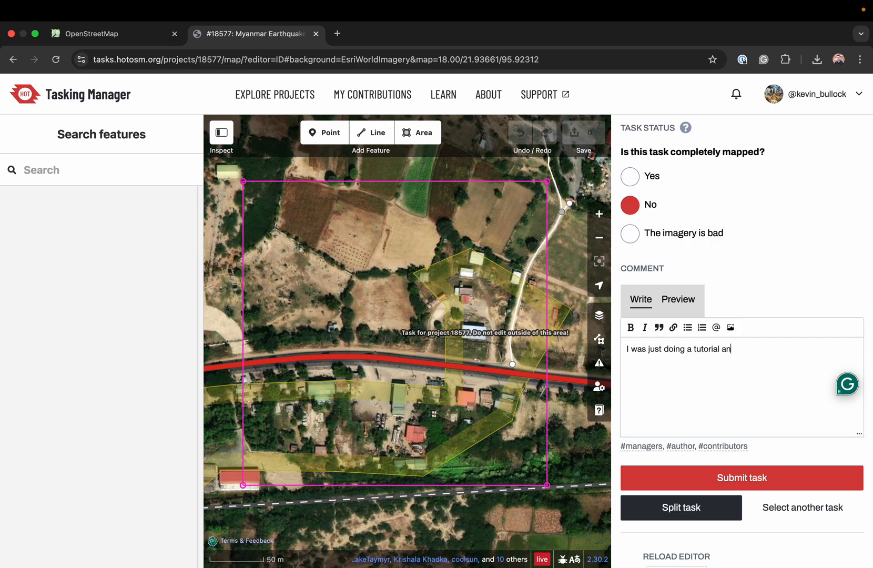
text(d I will come back and finish the job.)
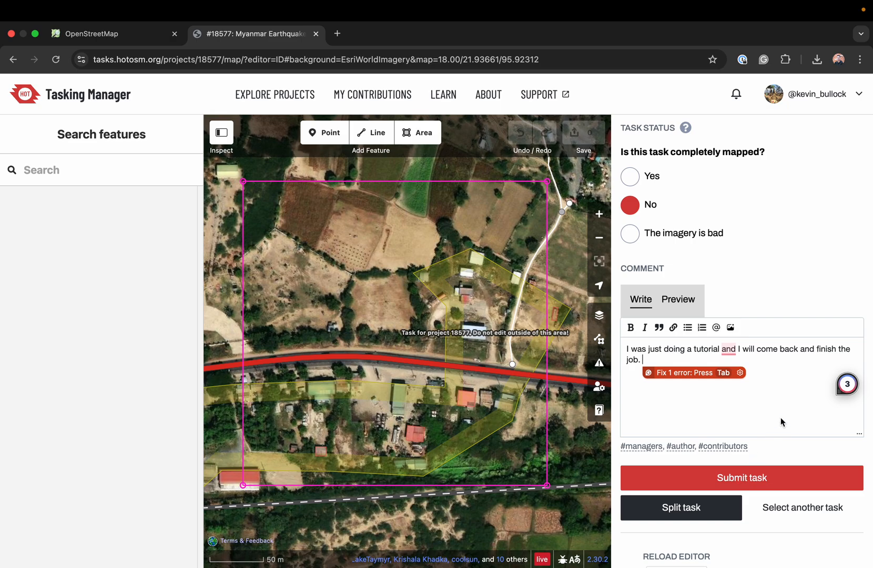
click(764, 479)
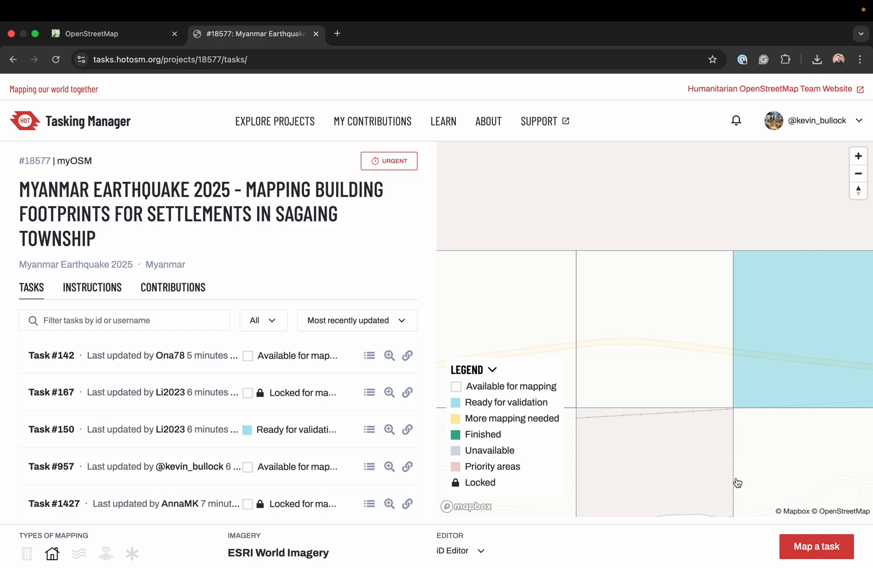
Examine the wider task grid of project #18577 and its list of most recently updated tasks.
click(858, 176)
click(859, 175)
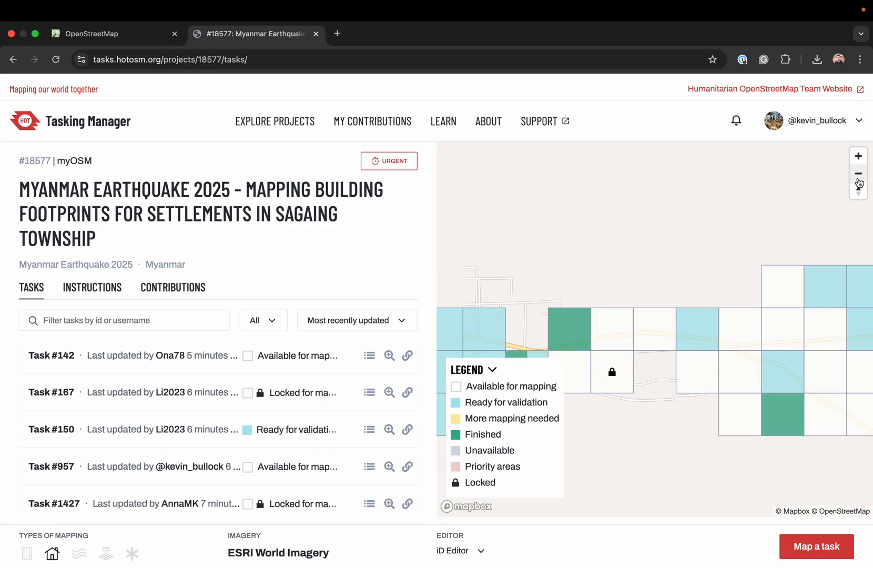
click(858, 176)
scroll(225, 343, down, 3)
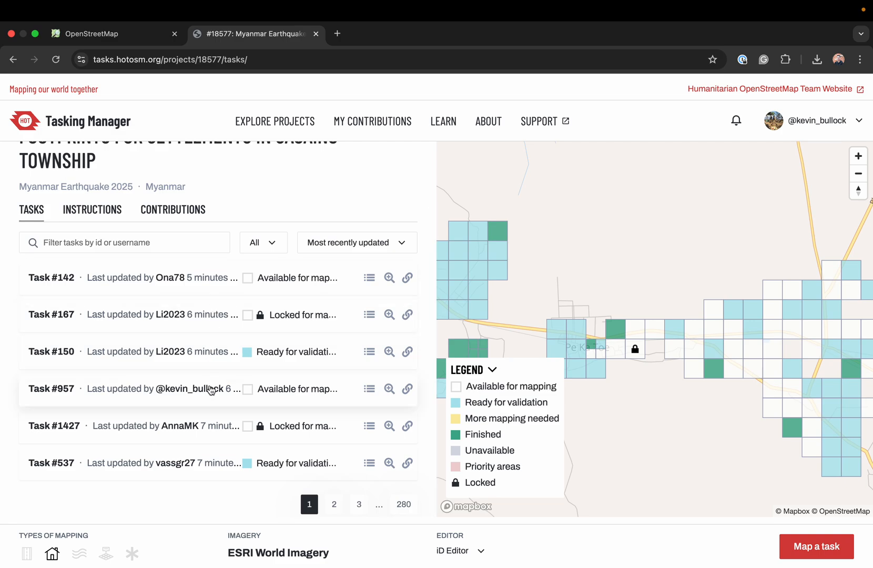
scroll(217, 442, down, 1)
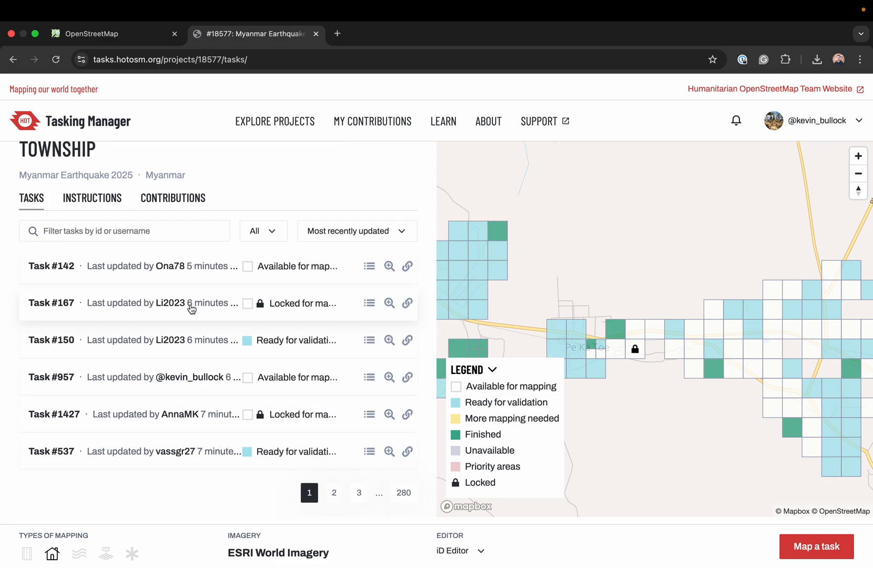
Review the project's contributions, reading through the contributors and their mapped and validated task counts.
click(159, 199)
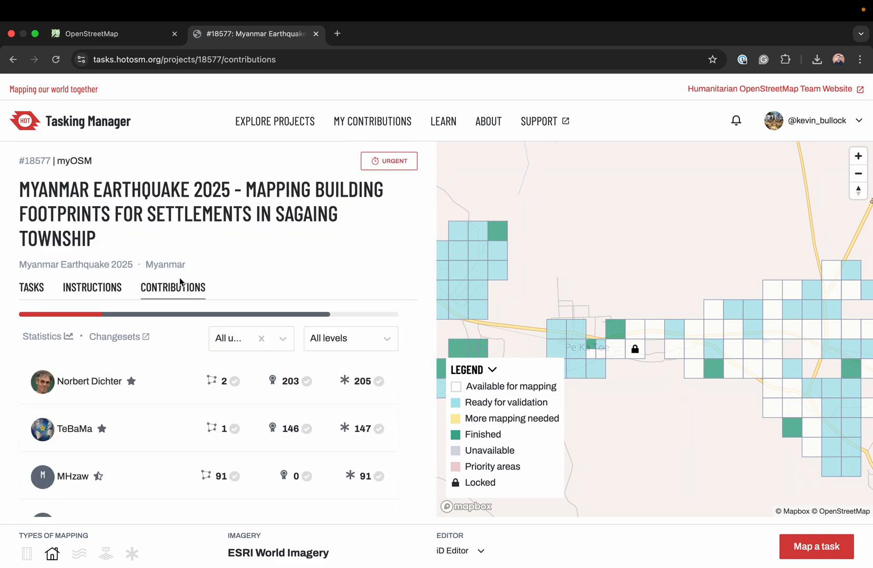
scroll(182, 281, down, 5)
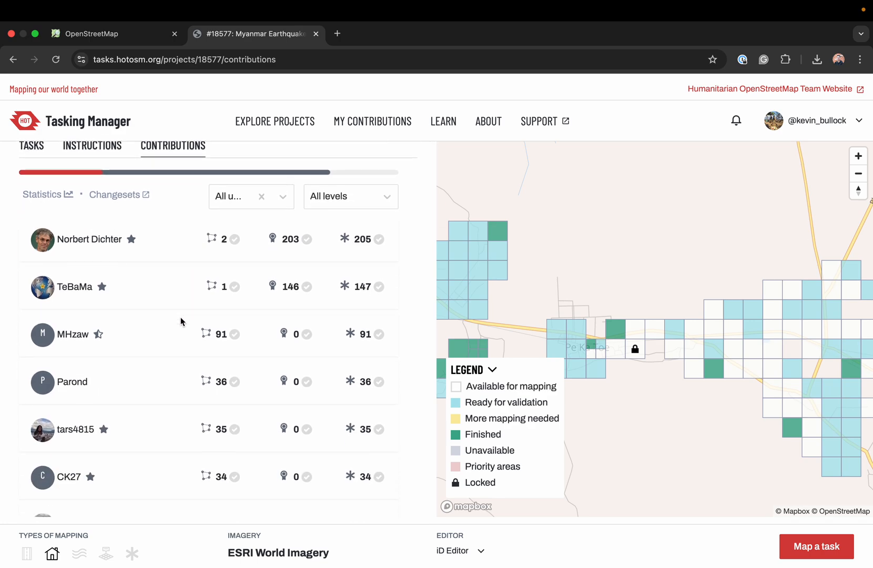
scroll(181, 321, down, 10)
scroll(181, 321, down, 15)
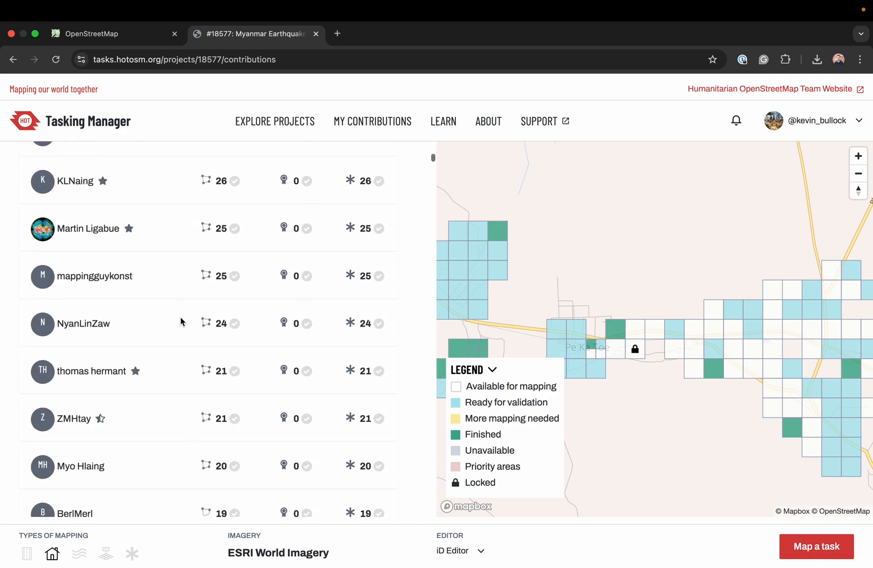
scroll(181, 321, up, 1)
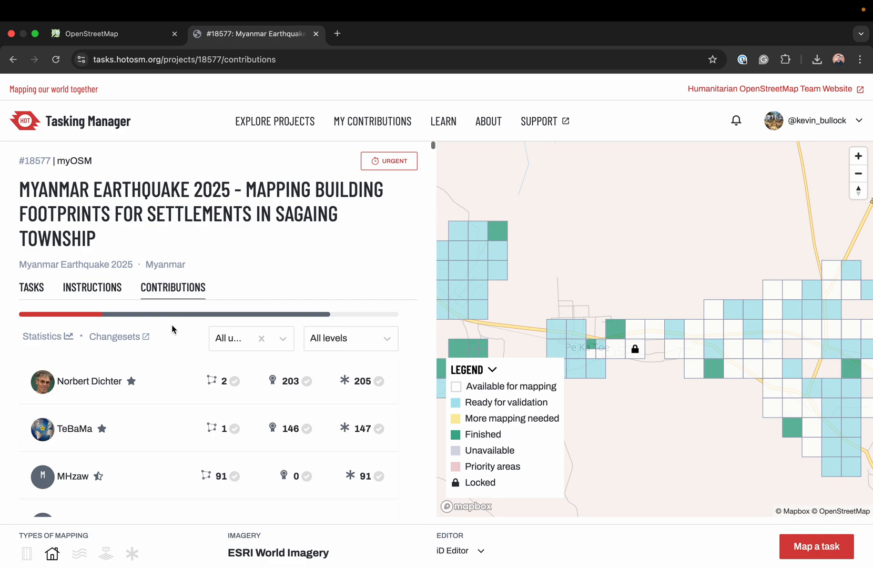
Examine task statuses across the project area northwest of Sagaing, selecting a ready-for-validation square in the small village cluster.
drag(566, 272, 579, 227)
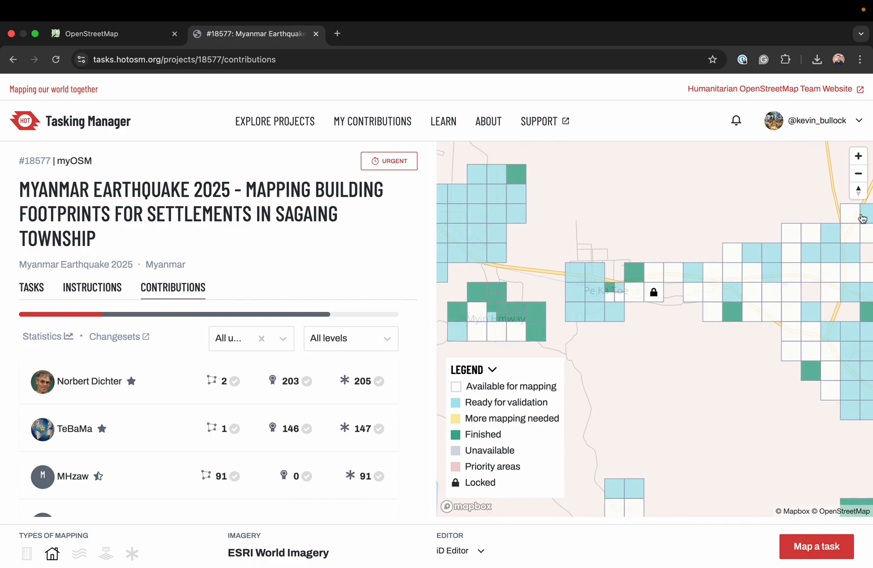
click(859, 175)
click(860, 175)
click(861, 178)
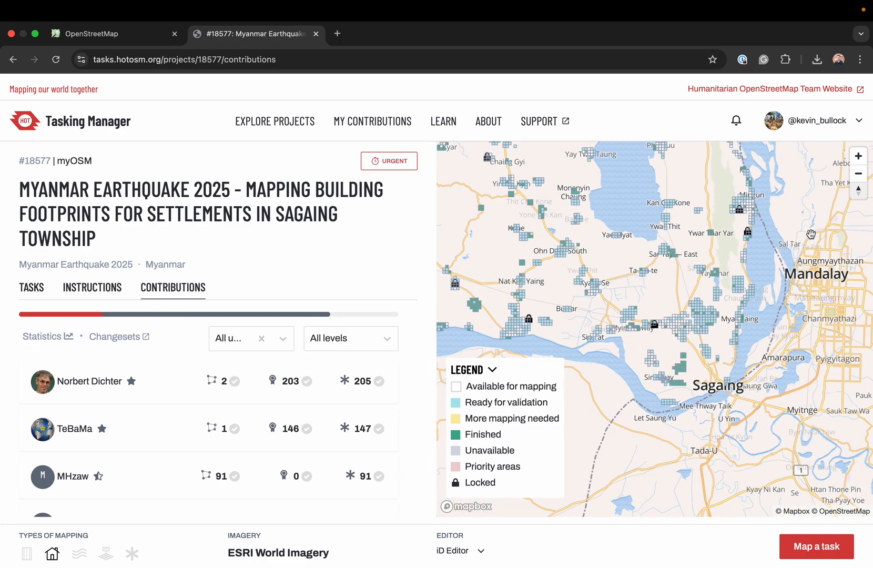
drag(676, 305, 676, 330)
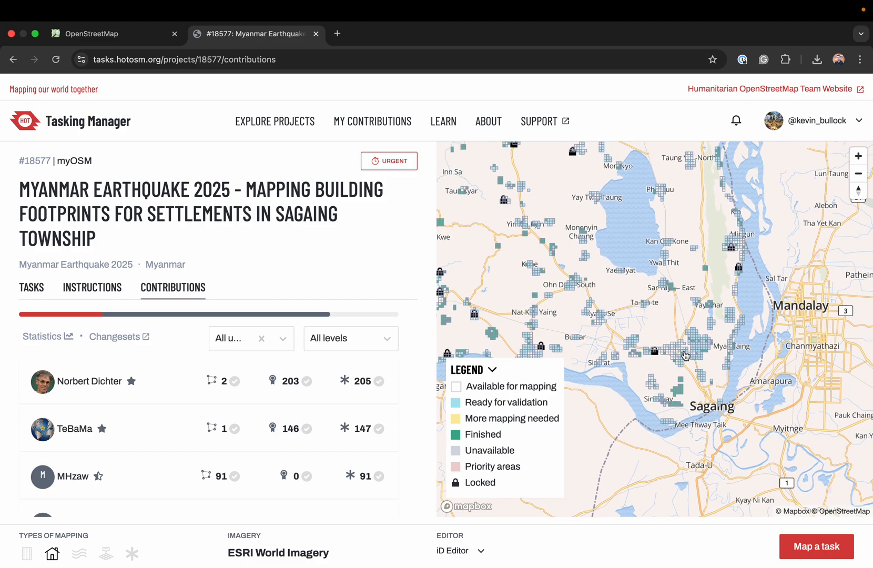
double_click(666, 330)
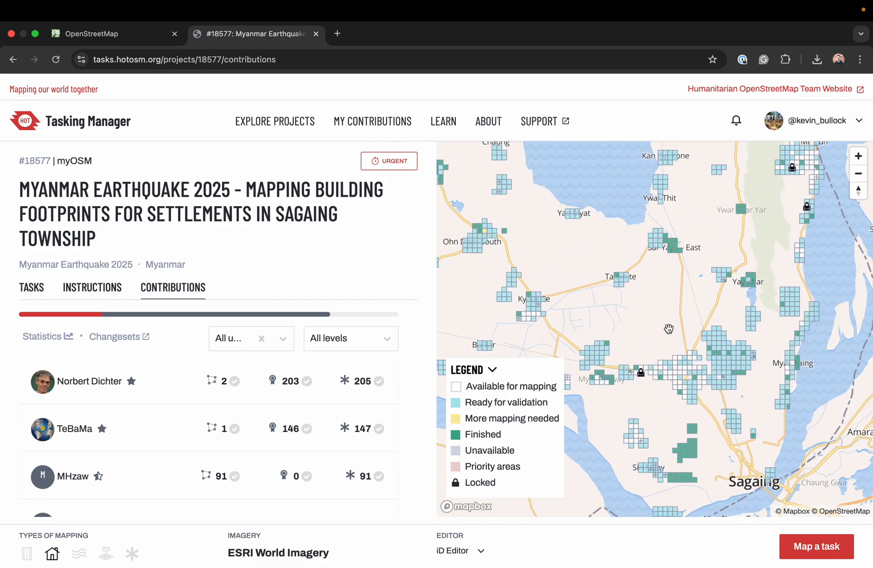
double_click(635, 299)
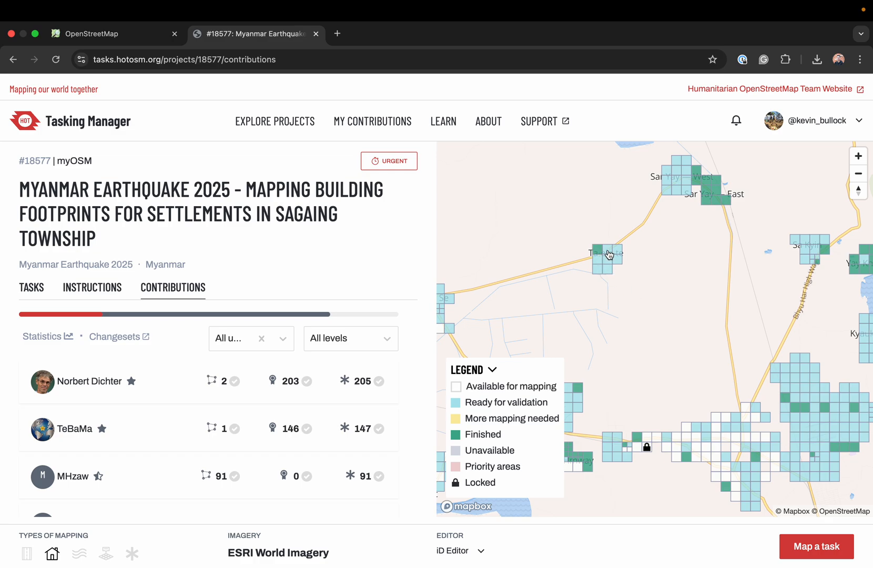
click(608, 255)
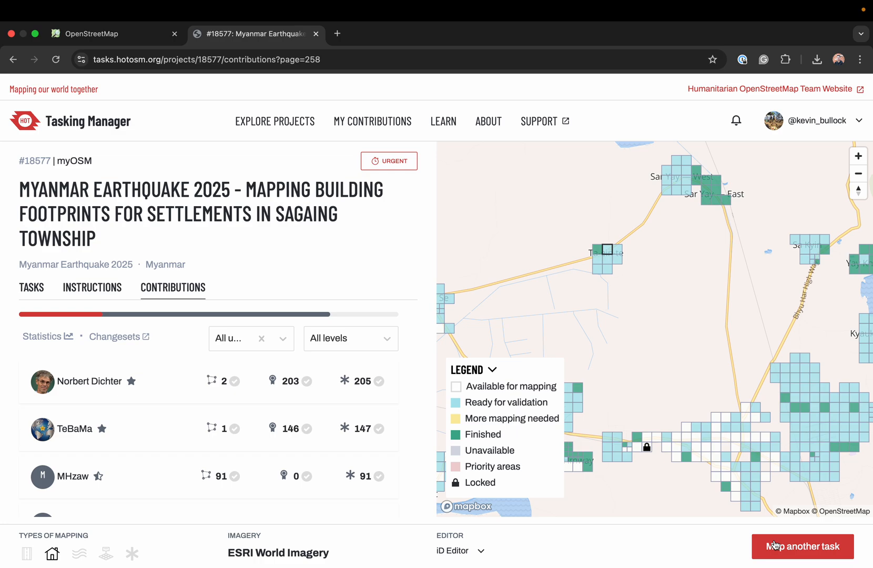
drag(655, 348, 612, 303)
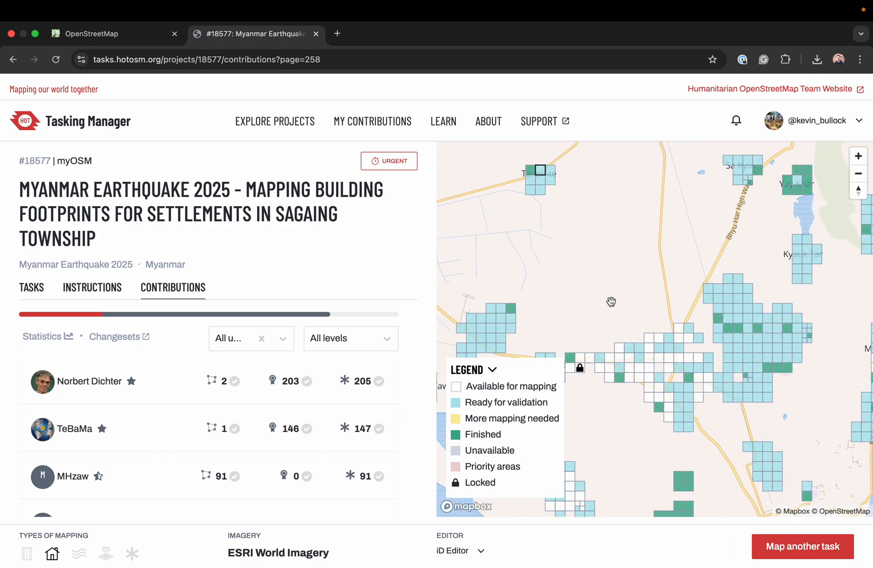
scroll(574, 267, down, 2)
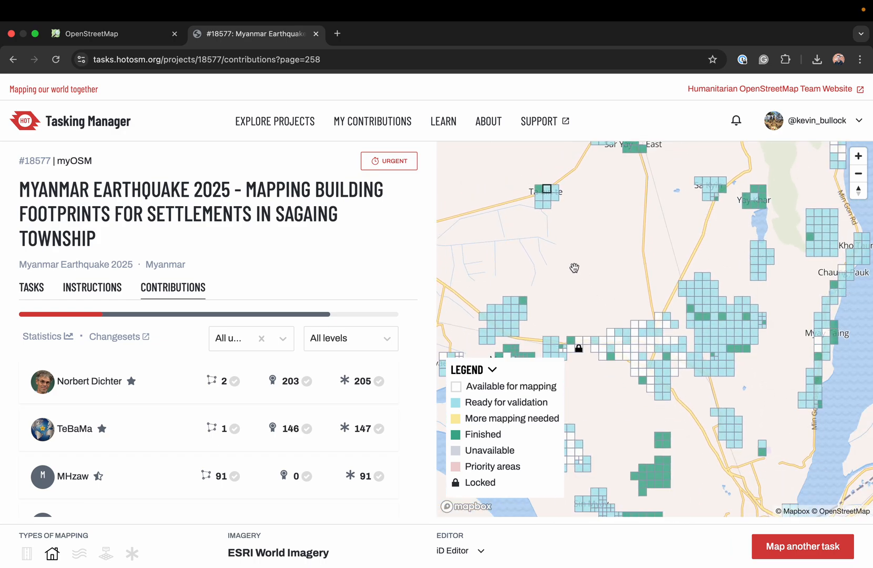
Open the Tasking Manager's project exploration page and look through the urgent and high-priority mapping projects.
click(252, 121)
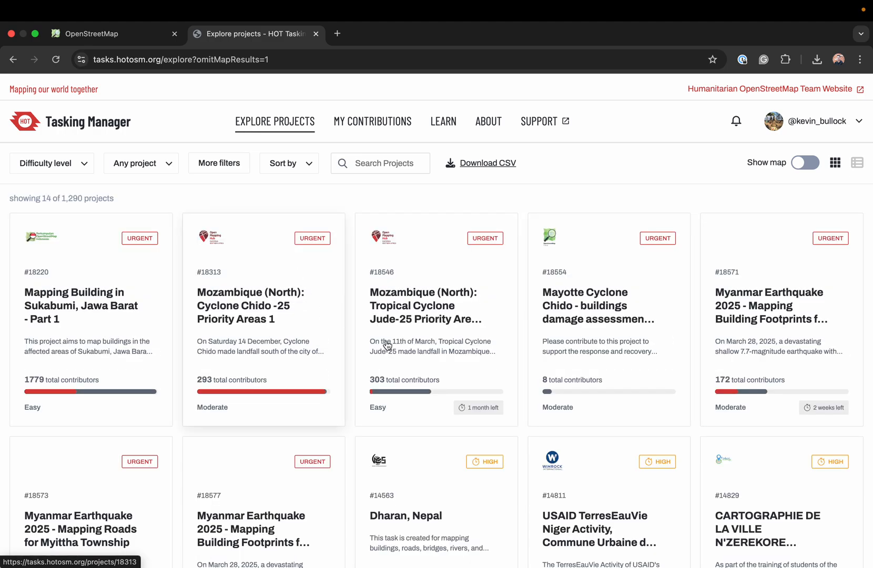
scroll(476, 379, down, 1)
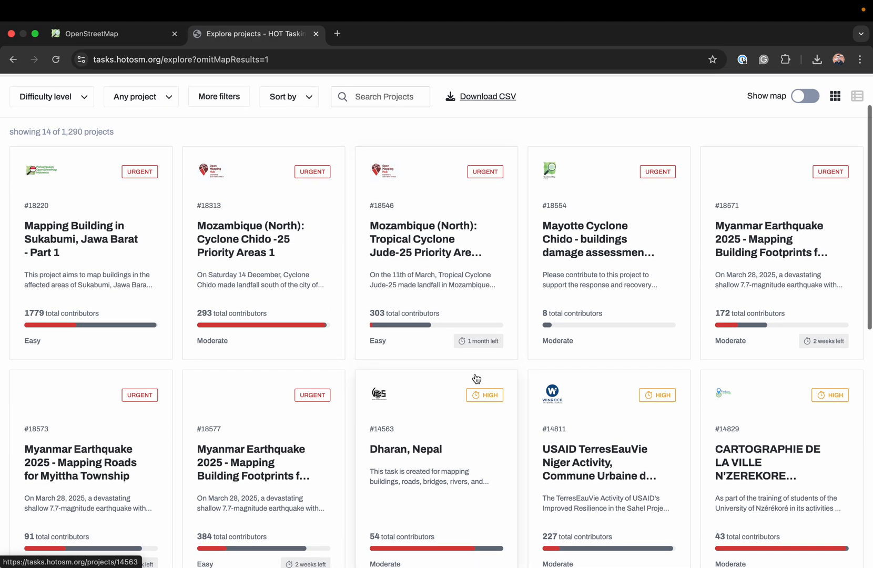